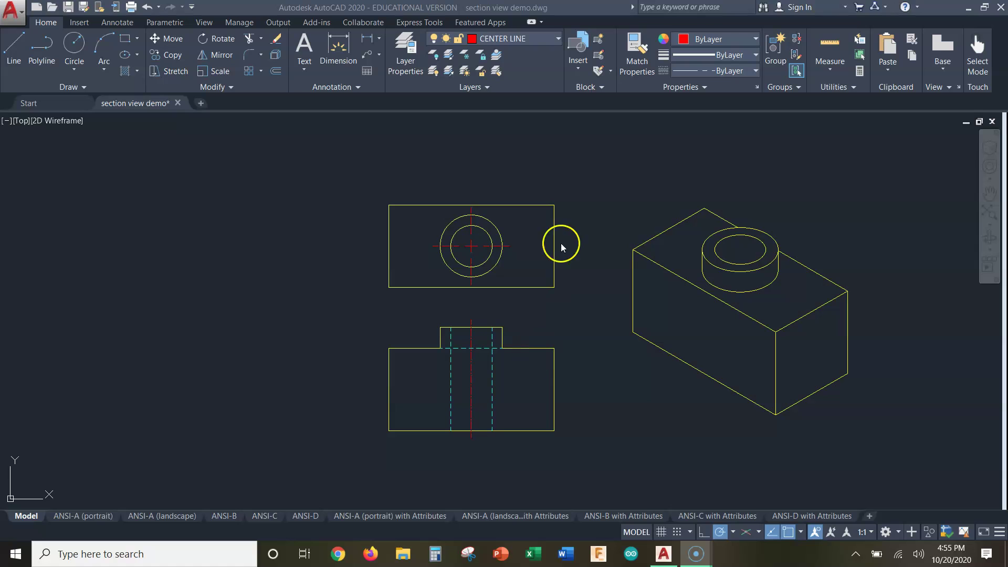
Step: Thaw the CUTTING PLANE and CONSTRUCTION layers
left_click(532, 38)
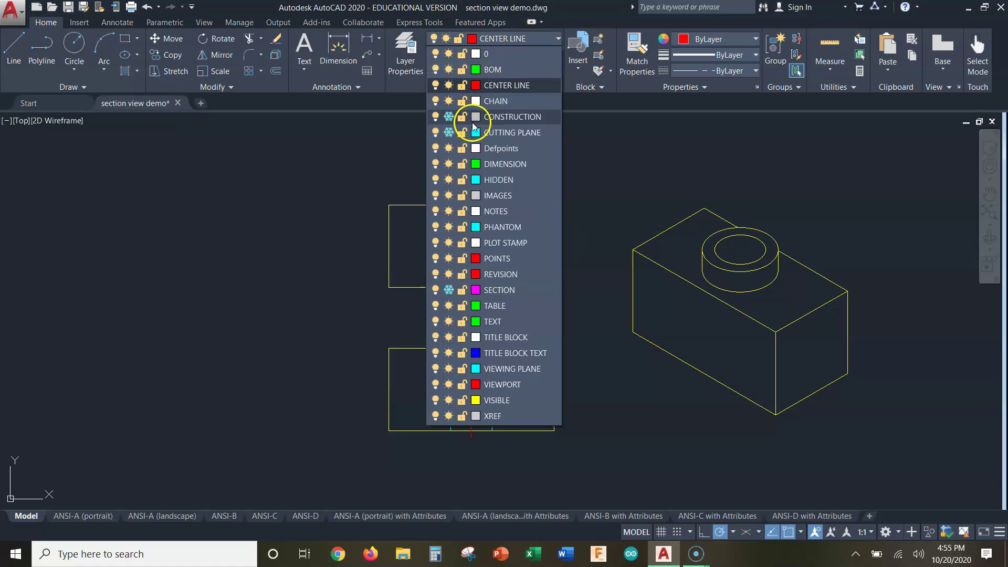
left_click(449, 133)
left_click(449, 133)
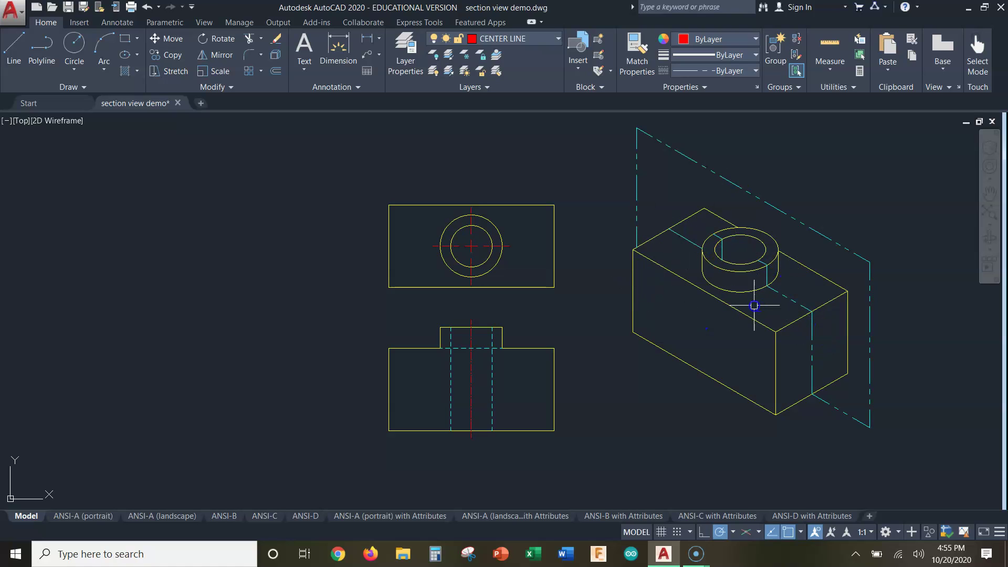
left_click(524, 38)
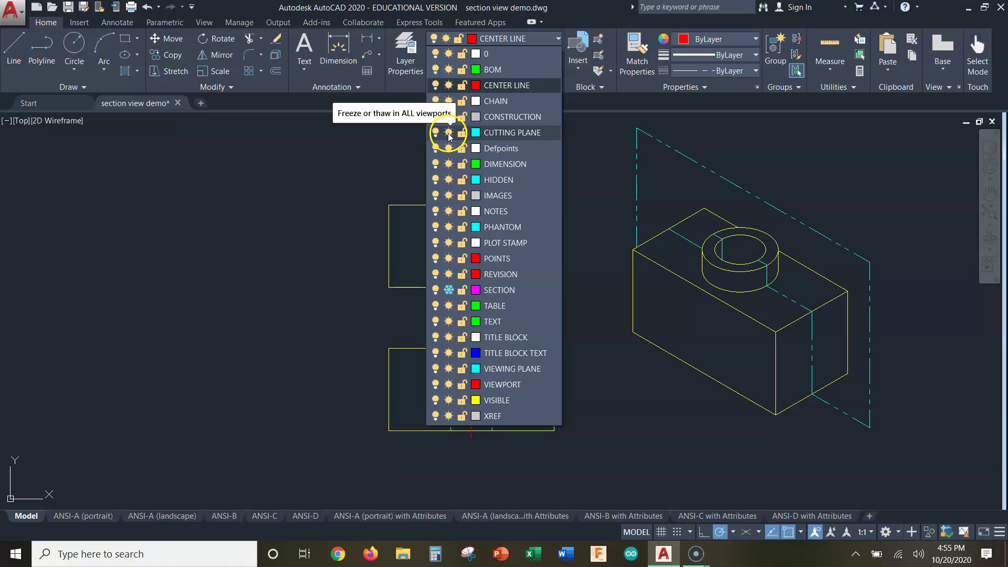
left_click(448, 116)
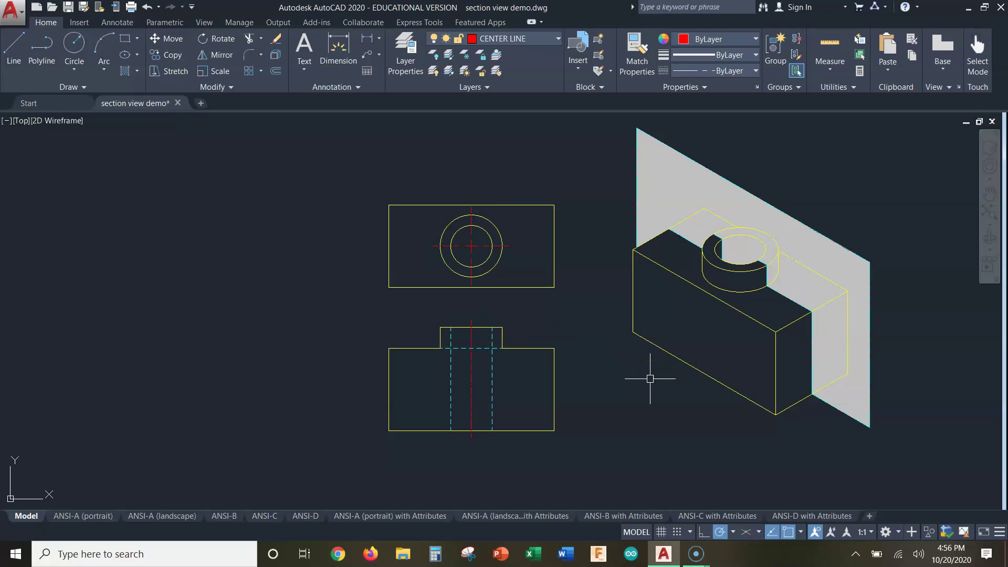
Step: Examine the isometric view with the cutting plane, the orthographic views and the two separated halves of the cut block
mouse_move(650, 378)
middle_mouse_down()
mouse_move(645, 389)
mouse_move(147, 378)
mouse_move(129, 392)
middle_mouse_up()
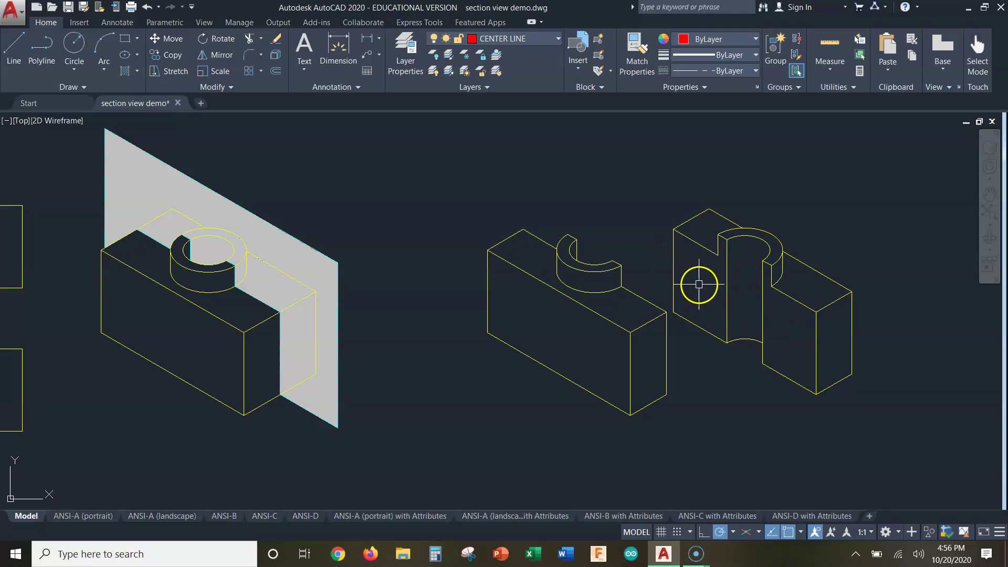
middle_click_drag(427, 338, 901, 352)
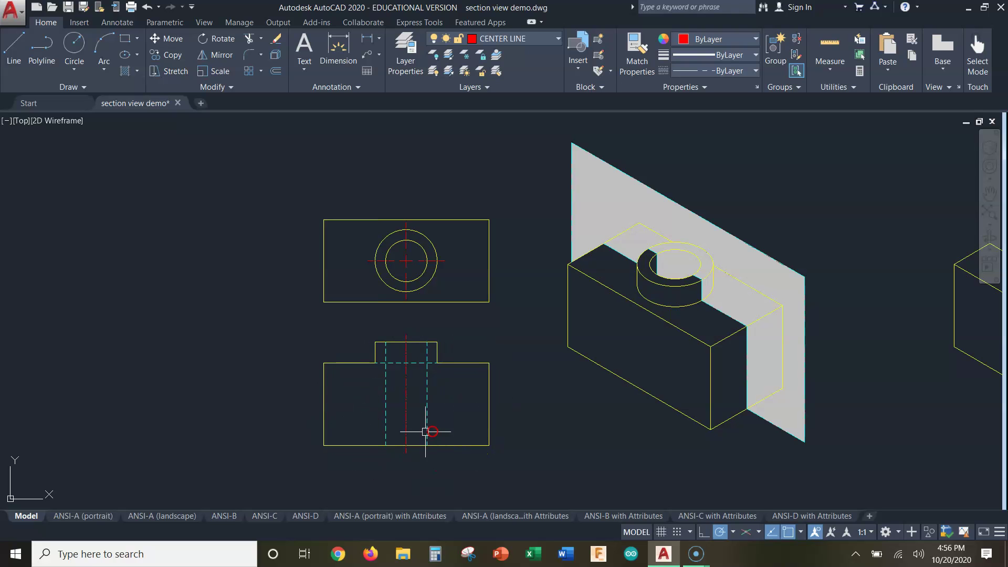
middle_click_drag(609, 418, 155, 391)
middle_click_drag(683, 400, 590, 412)
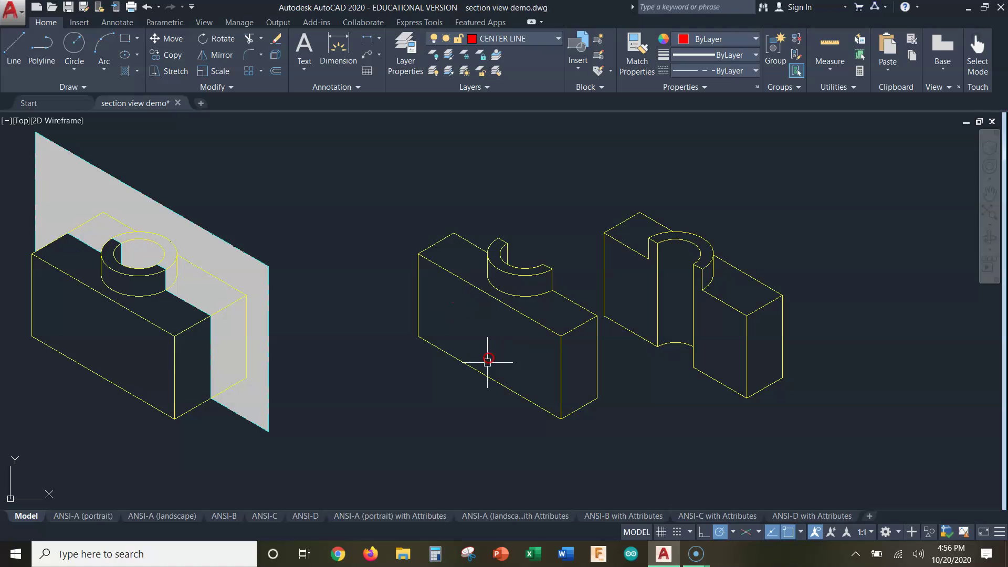
left_click(566, 310)
left_click(658, 346)
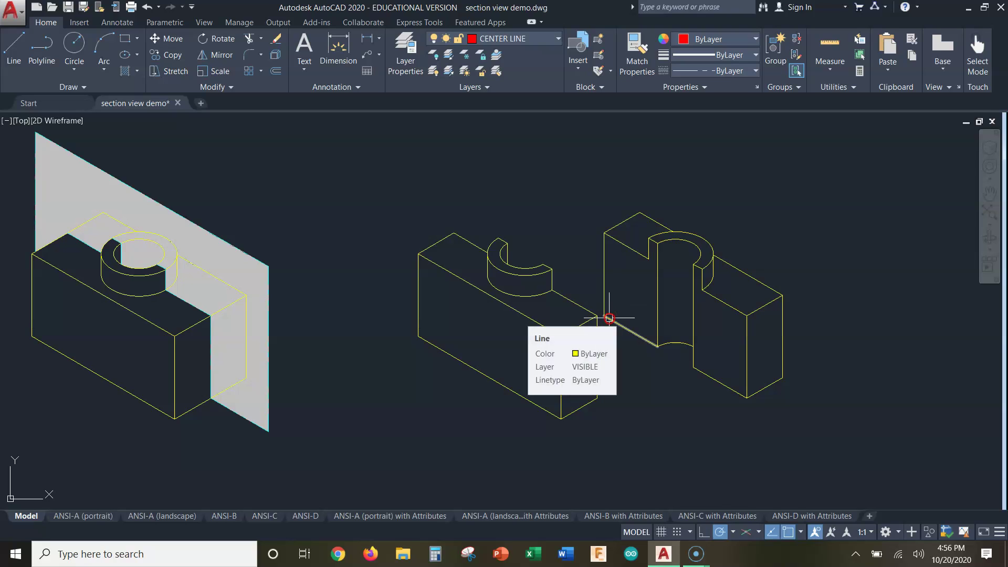
key("Escape")
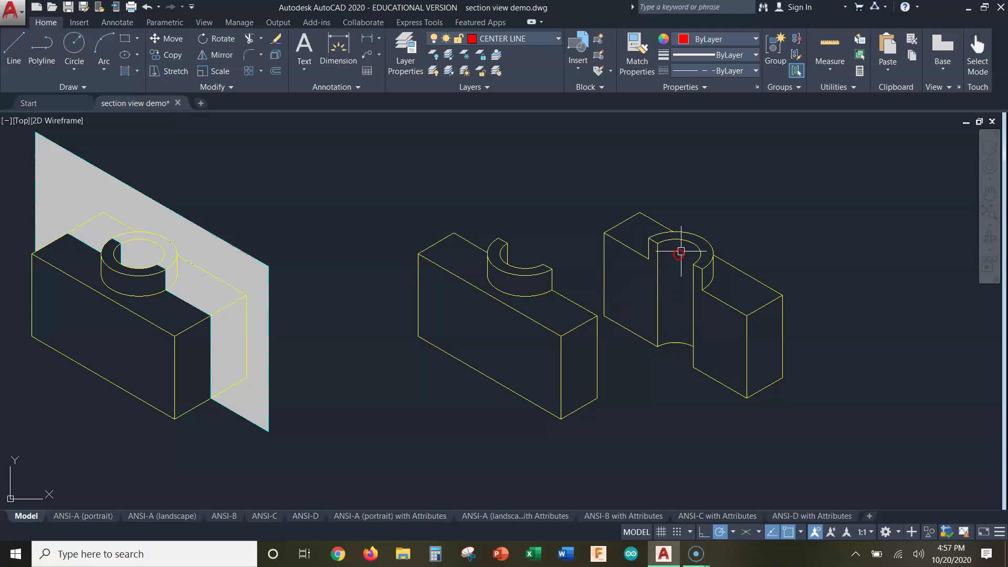
Step: Thaw the SECTION layer to show the hatching on the rear half of the cut block
left_click(507, 44)
left_click(449, 292)
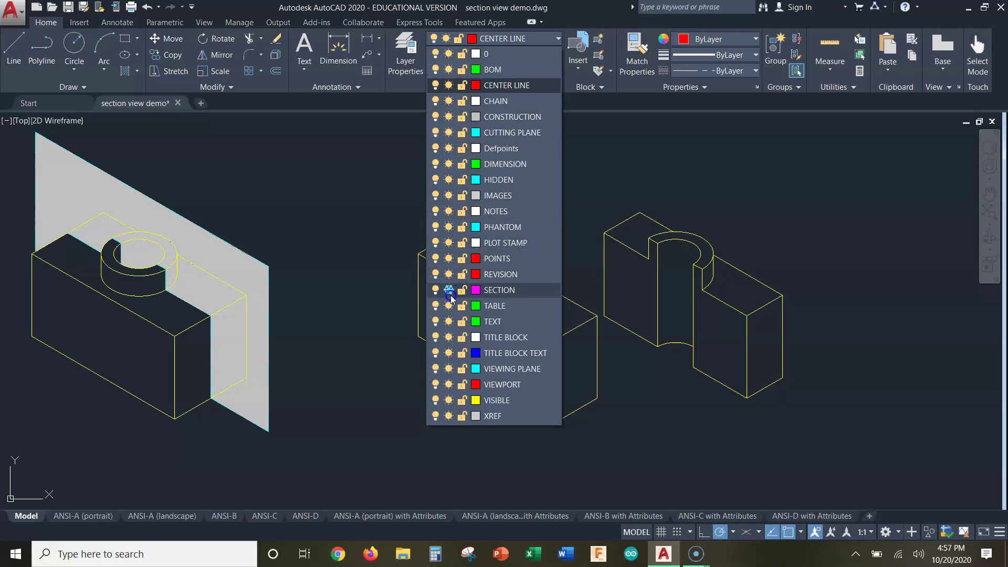
left_click(349, 265)
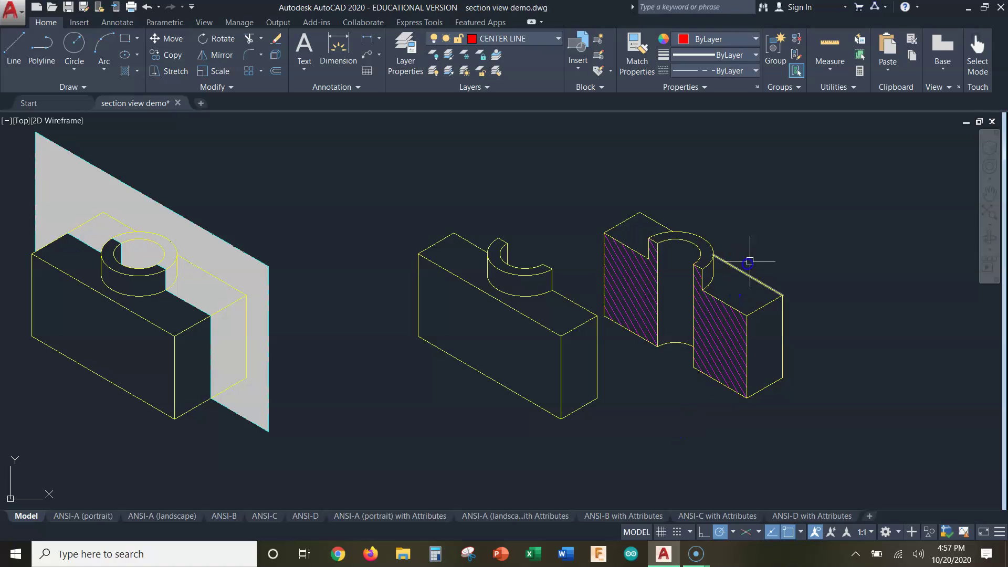
left_click(708, 430)
left_click(625, 241)
left_click(821, 274)
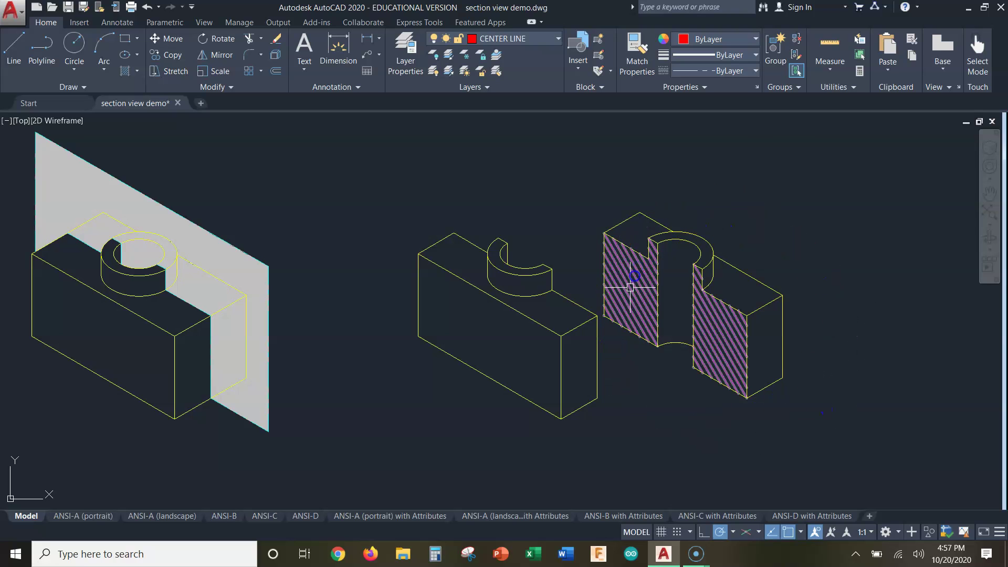
Step: Move the two vertical hidden lines of the bore in the front view to the VISIBLE layer
middle_click_drag(650, 387, 1003, 376)
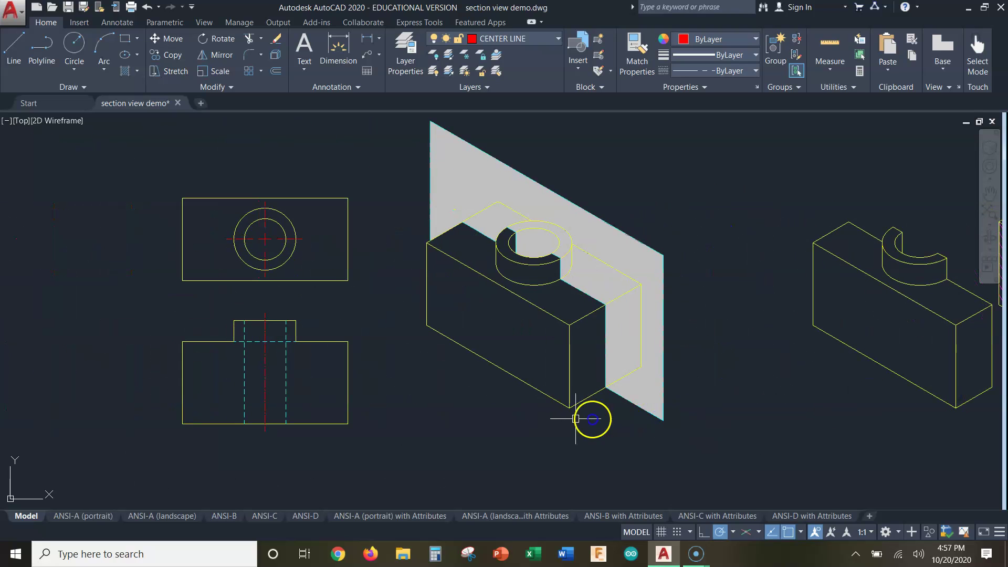
middle_click_drag(581, 432, 912, 449)
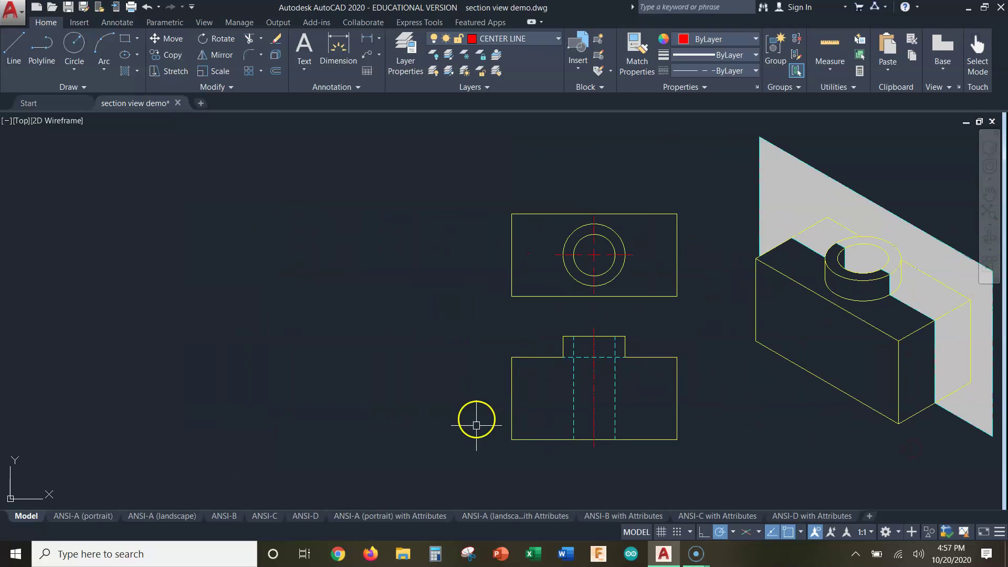
scroll(640, 408, "up", 2)
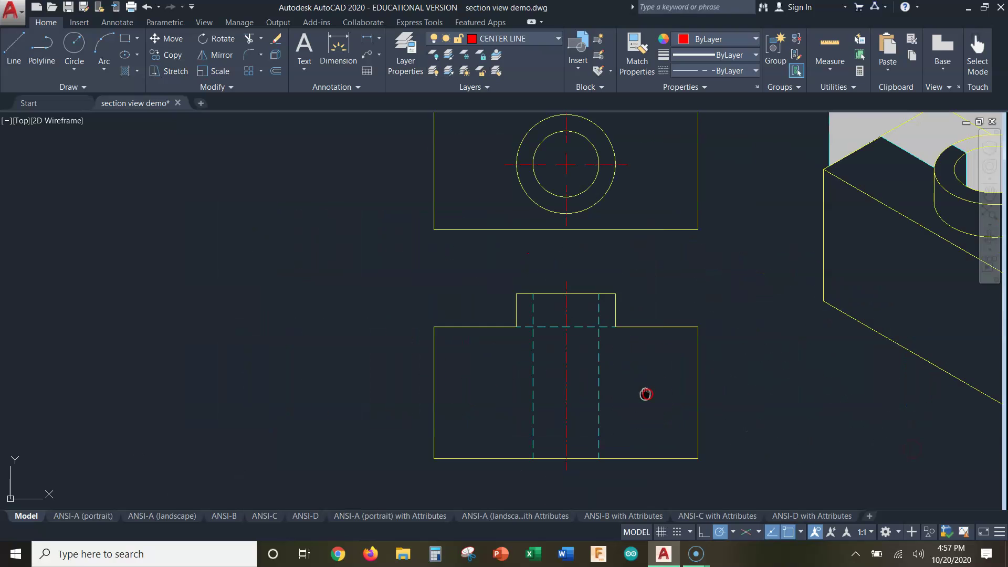
middle_click_drag(646, 395, 574, 424)
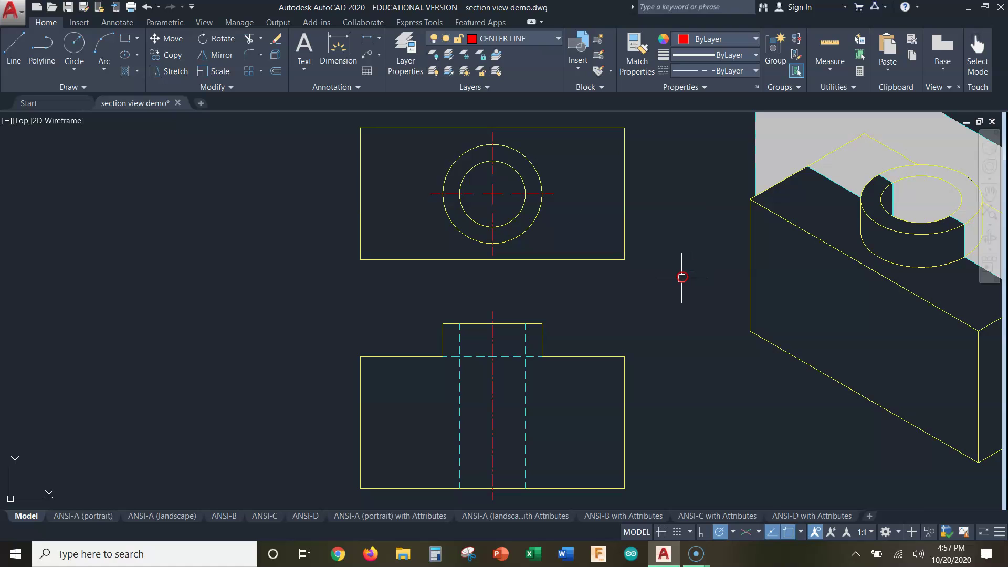
mouse_move(667, 310)
middle_mouse_down()
mouse_move(679, 203)
mouse_move(707, 229)
mouse_move(787, 172)
mouse_move(792, 186)
middle_mouse_up()
scroll(682, 214, "up", 2)
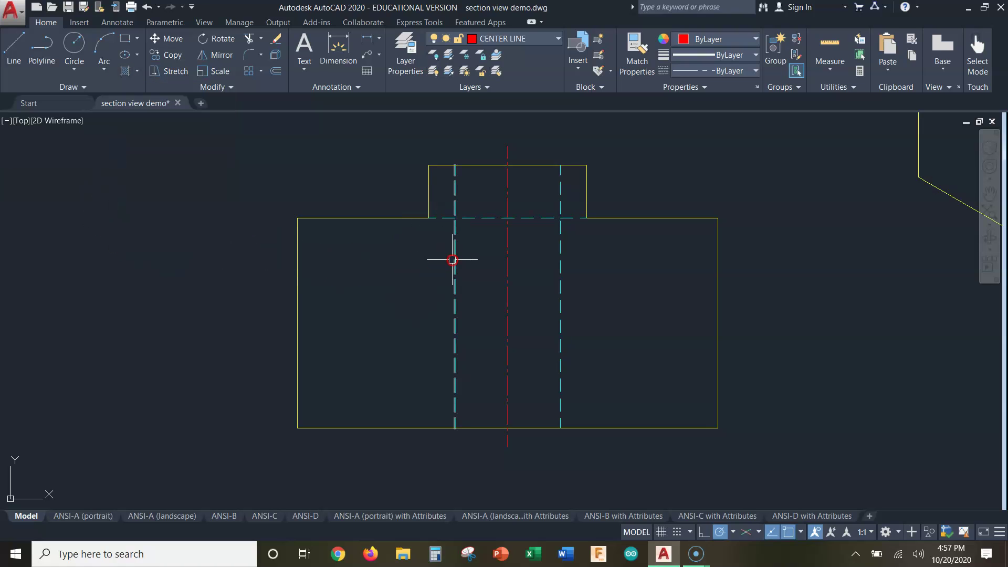
mouse_move(455, 269)
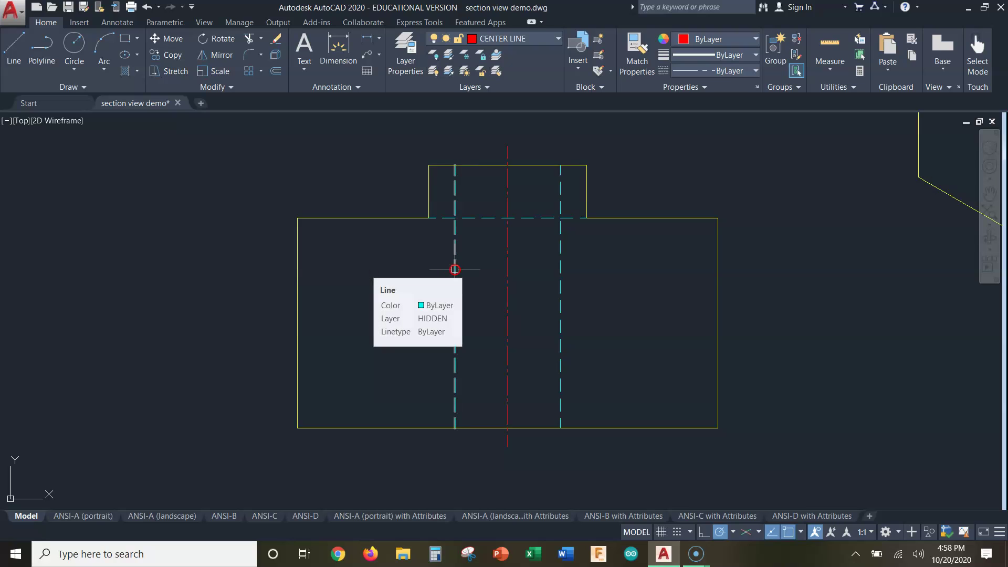
left_click(455, 269)
left_click(559, 266)
left_click(519, 34)
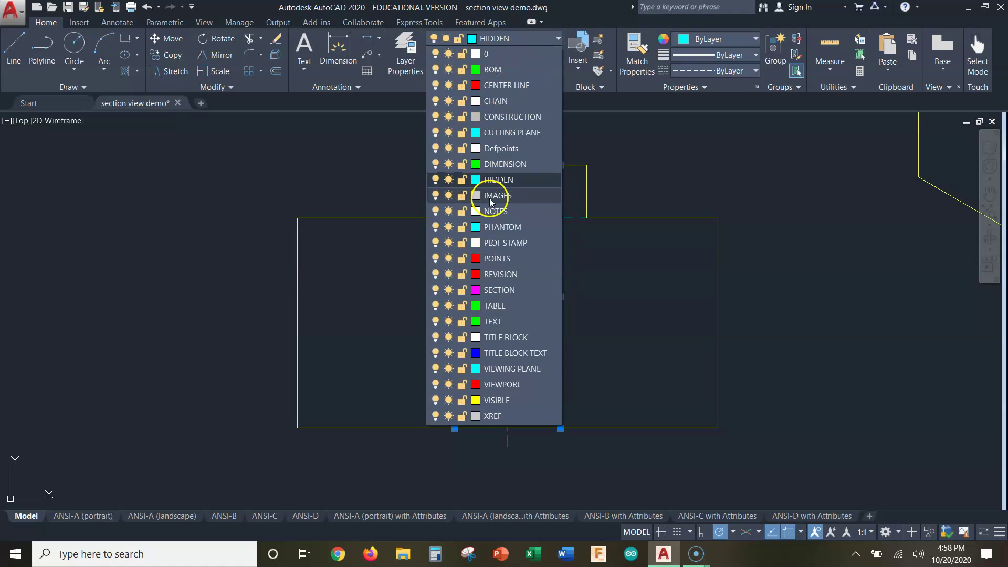
left_click(485, 399)
left_click(236, 360)
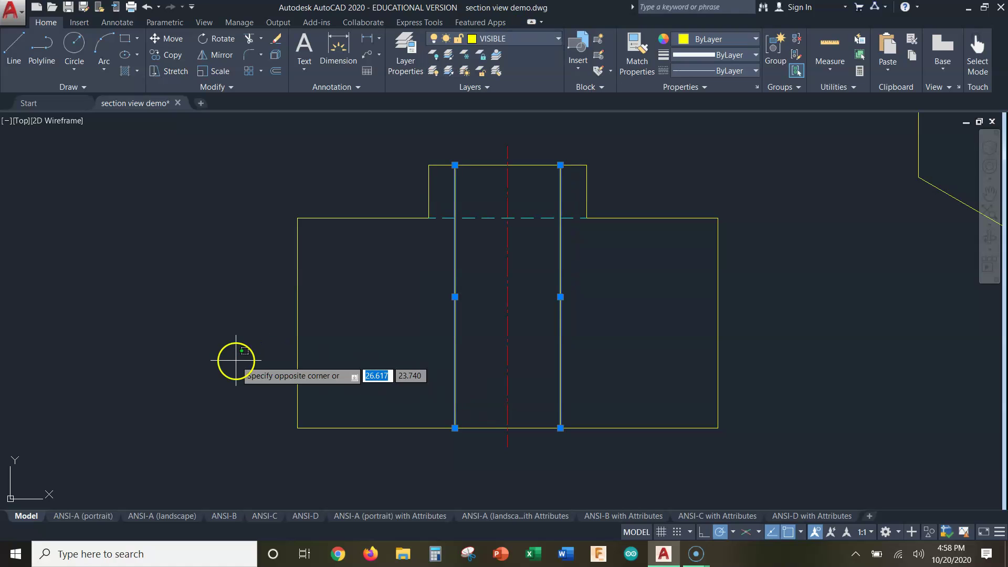
key("Escape")
key("Escape")
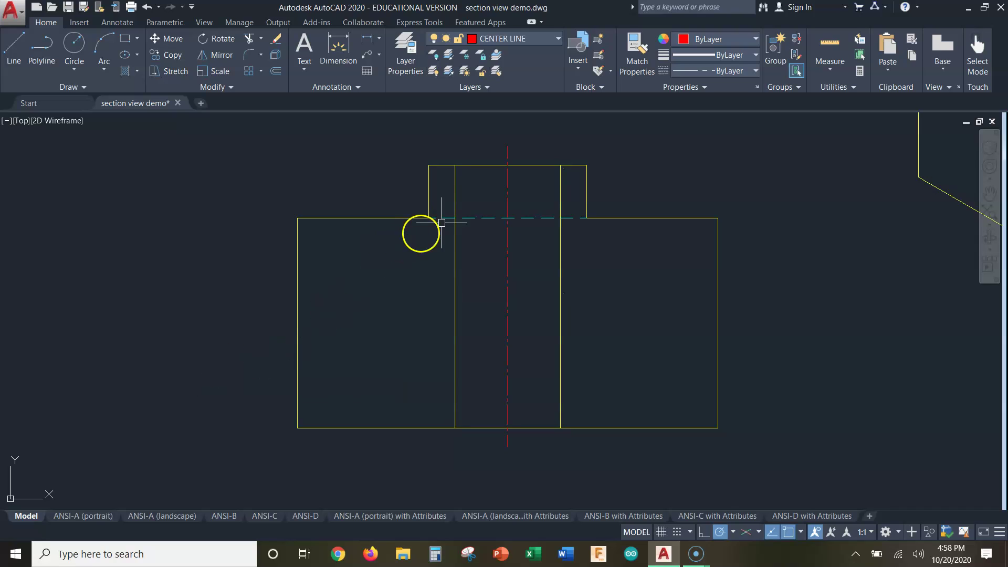
Step: Delete the horizontal hidden line at the base of the boss in the front view
left_click(443, 217)
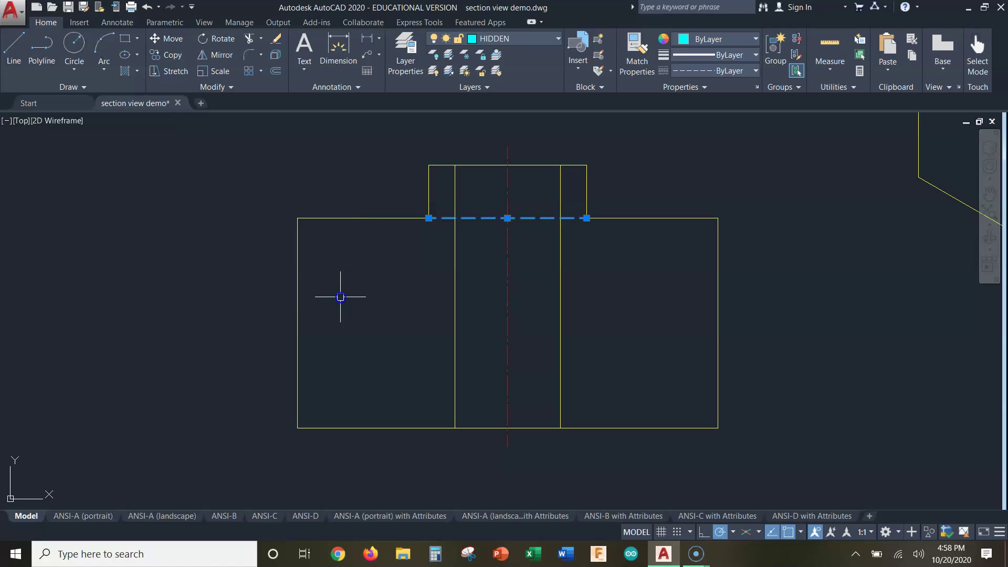
middle_click_drag(830, 295, 30, 285)
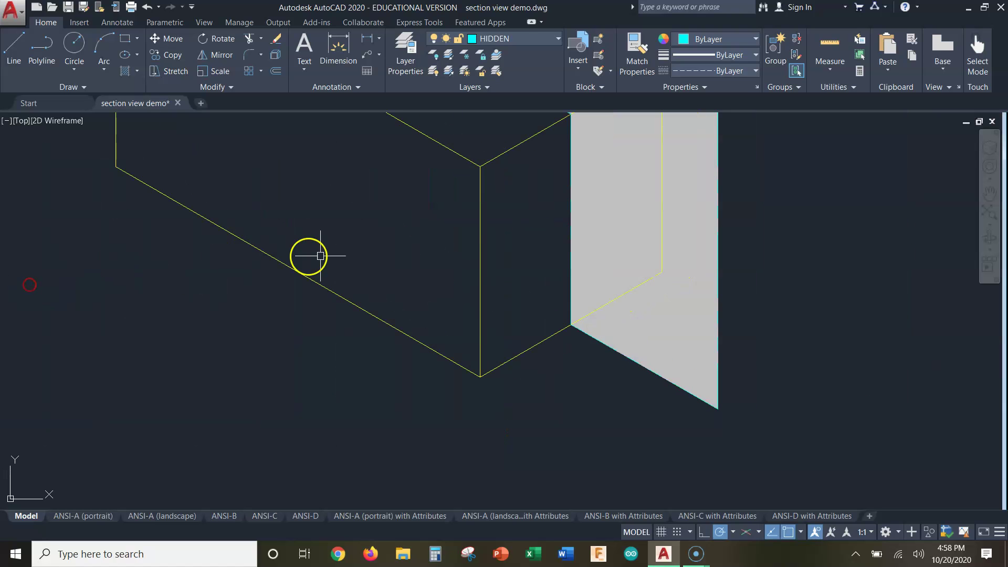
scroll(813, 292, "down", 1)
middle_click_drag(850, 299, 198, 366)
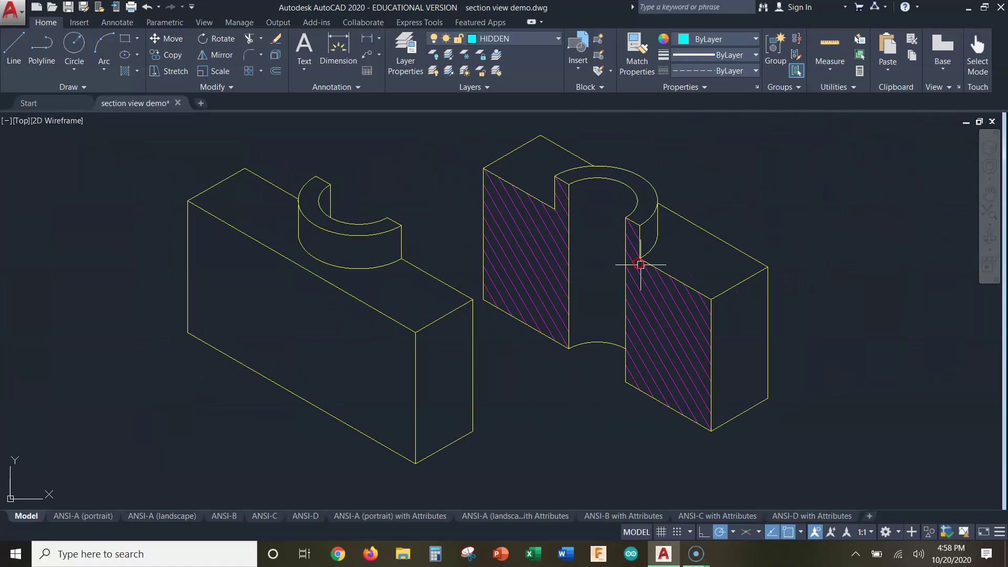
middle_click_drag(518, 410, 992, 341)
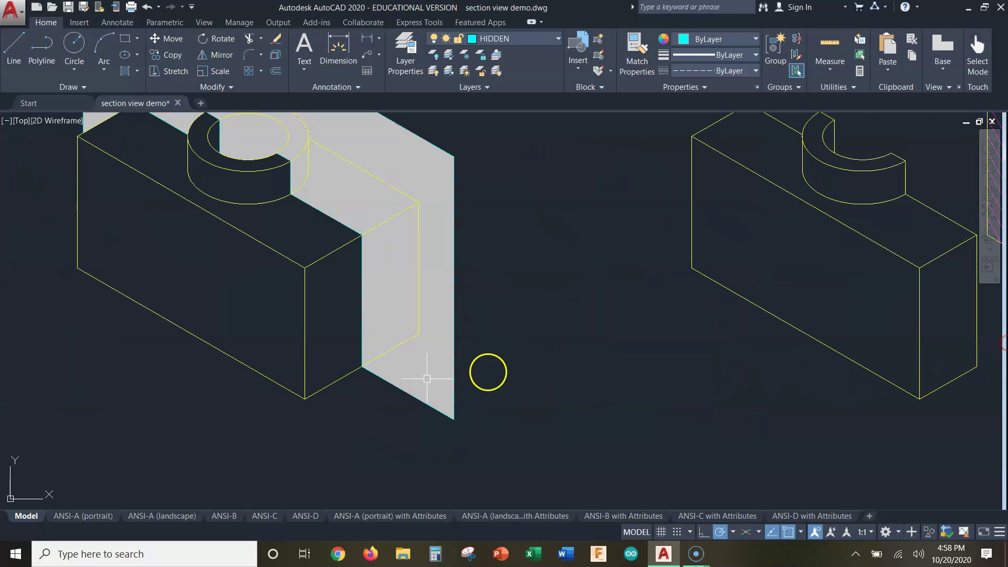
middle_click_drag(270, 427, 972, 406)
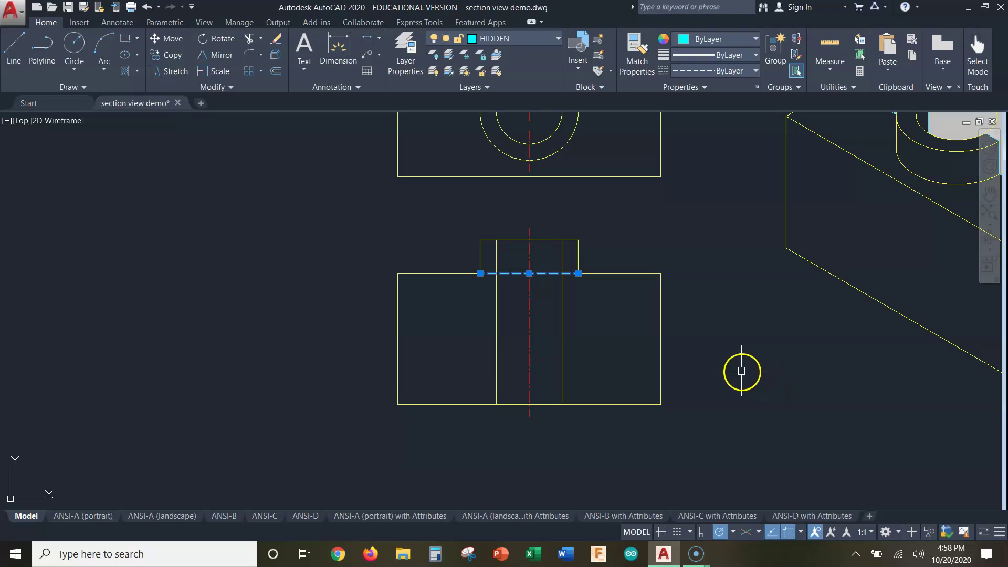
scroll(726, 374, "up", 2)
middle_click_drag(734, 376, 846, 397)
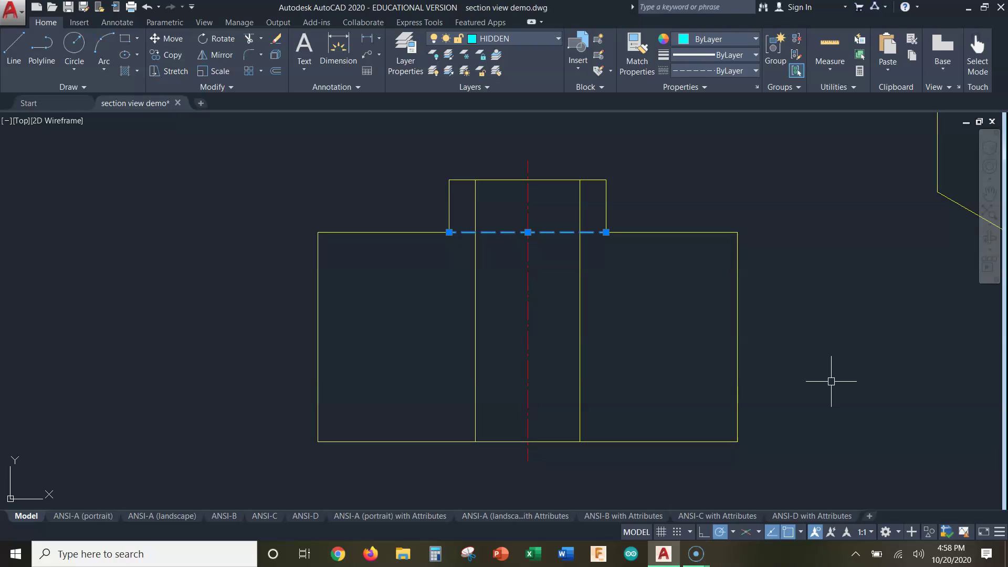
key("Delete")
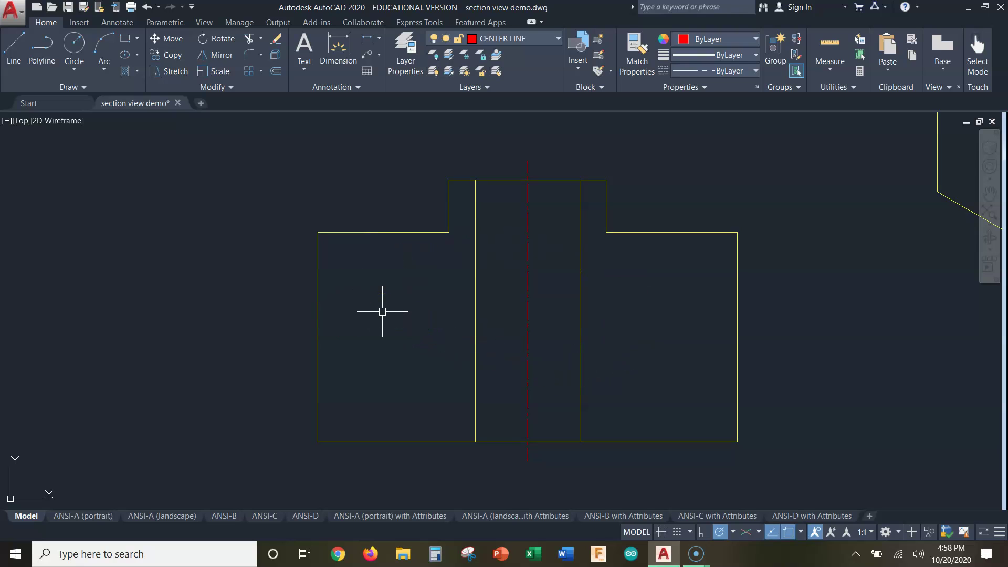
Step: Make SECTION the current layer and hatch the solid areas on both sides of the bore in the front view
left_click(538, 38)
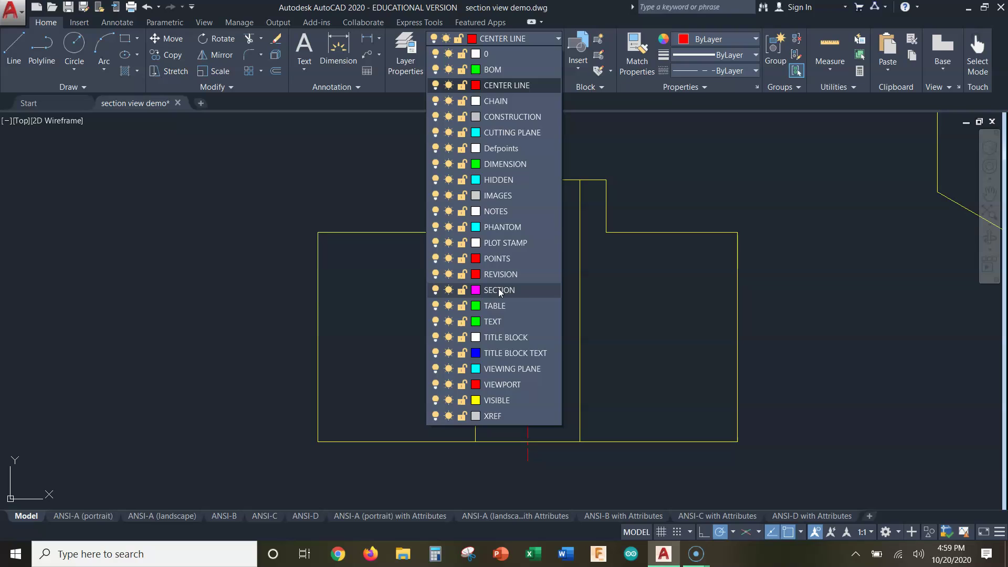
left_click(499, 290)
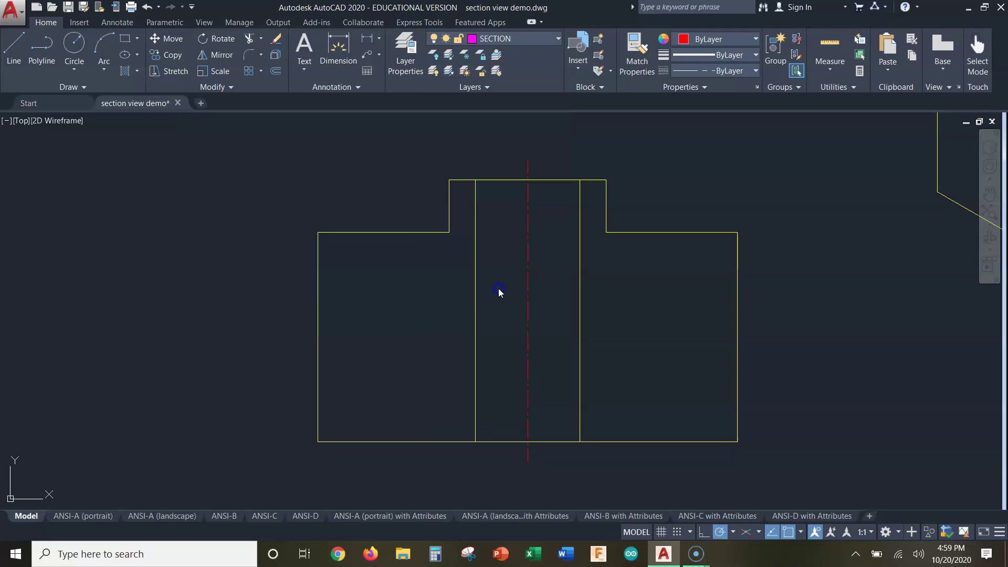
left_click(126, 70)
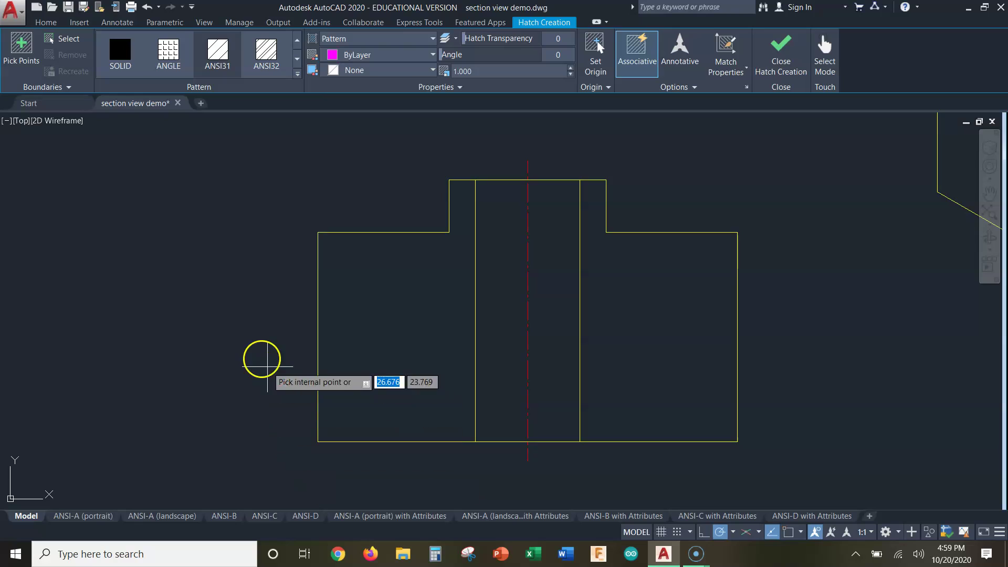
left_click(246, 327)
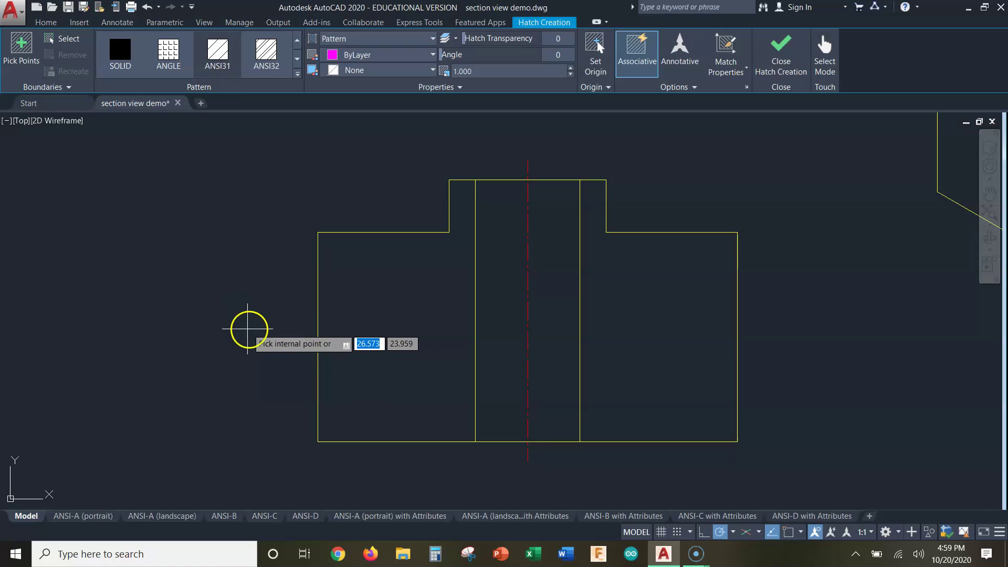
left_click(389, 338)
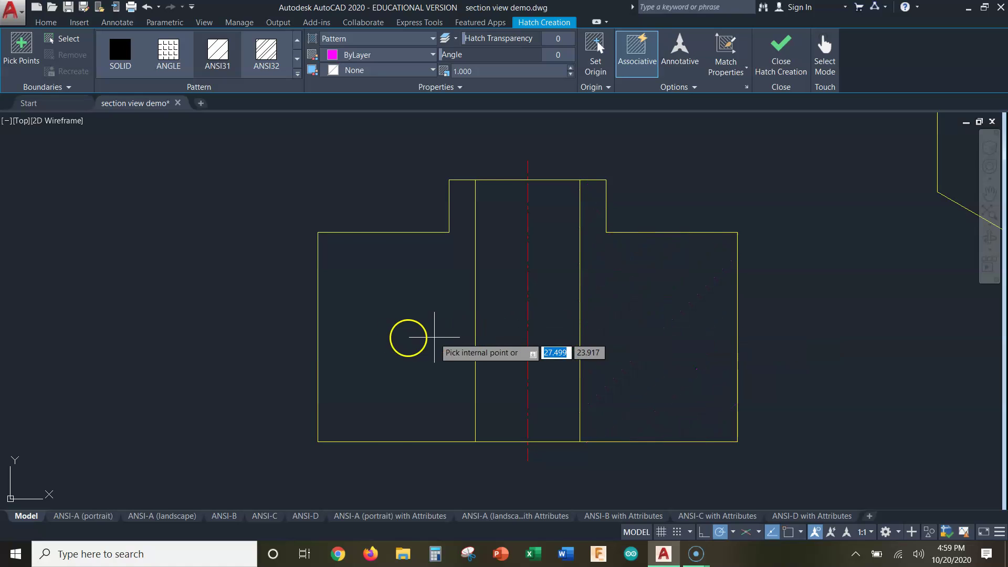
left_click(384, 333)
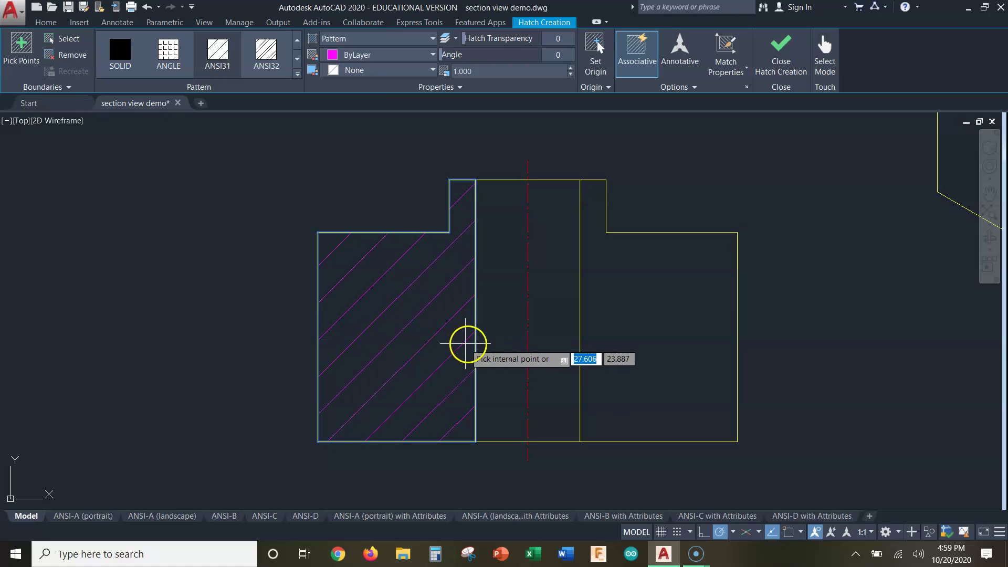
left_click(662, 336)
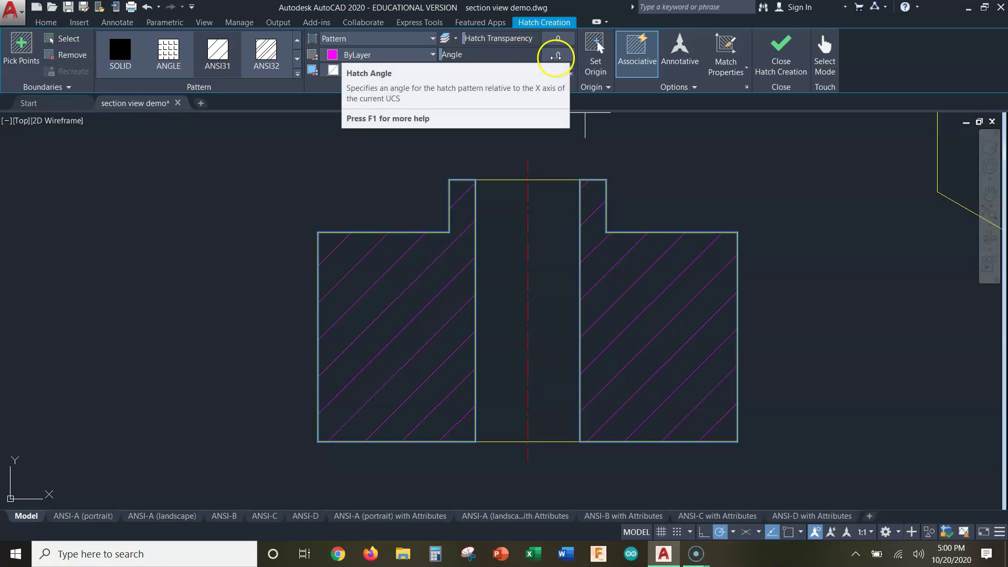
Step: Try a hatch angle of 90 on the front view's section hatching and return the angle to 0
left_click(654, 266)
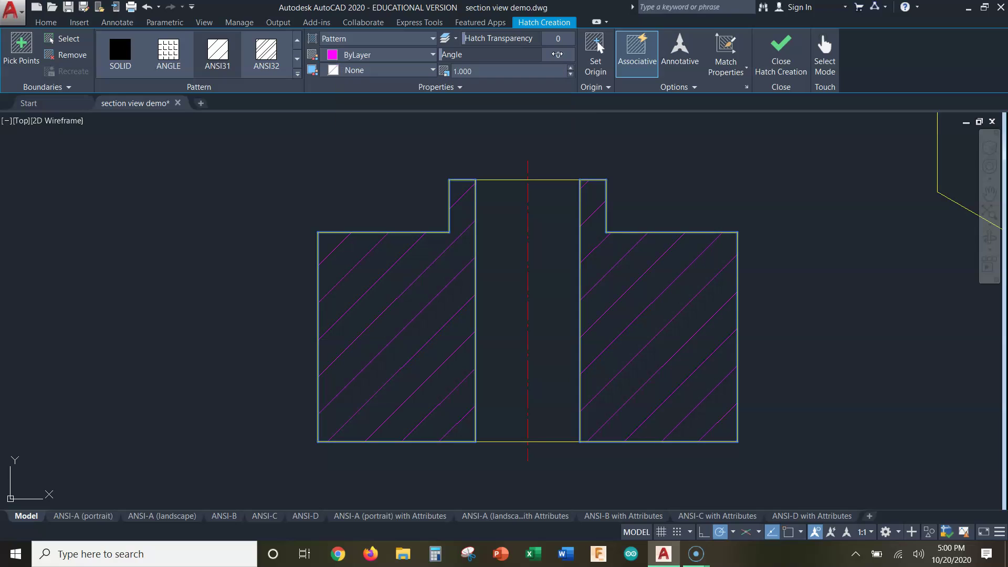
type("90")
key("Return")
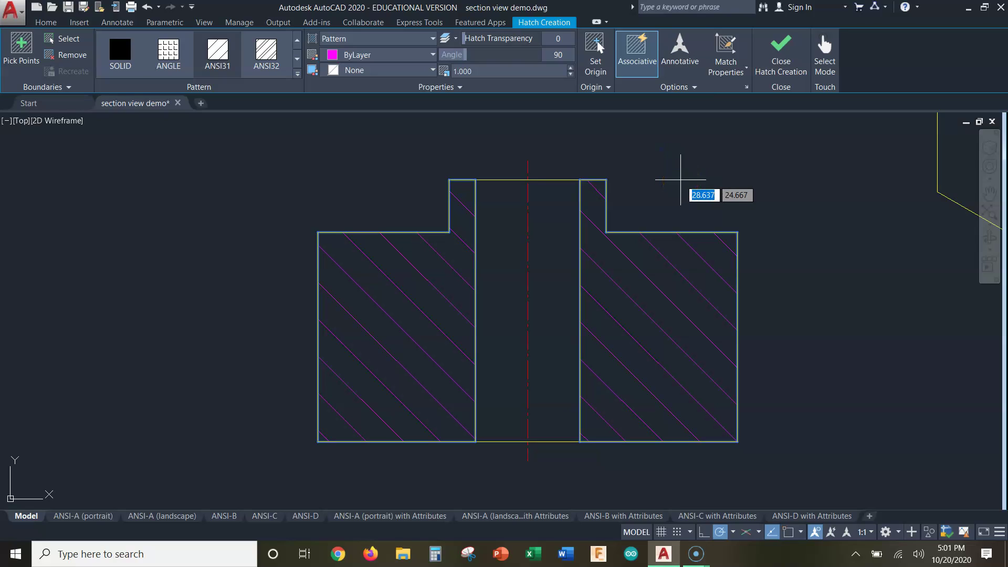
left_click(558, 55)
type("0")
key("Return")
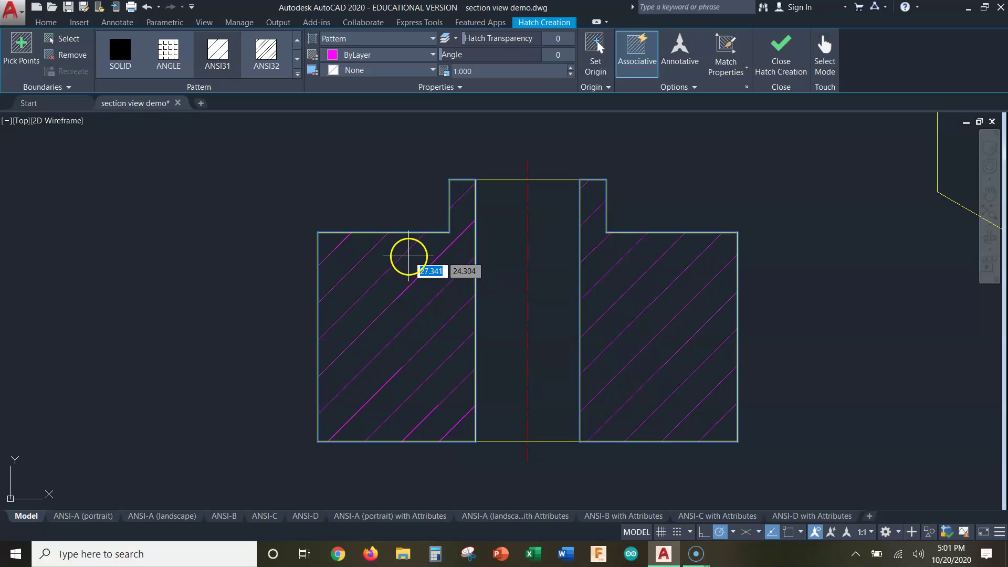
Step: Try a hatch scale of 0.5 on the section hatching and settle on a scale of 0.75
left_click(472, 72)
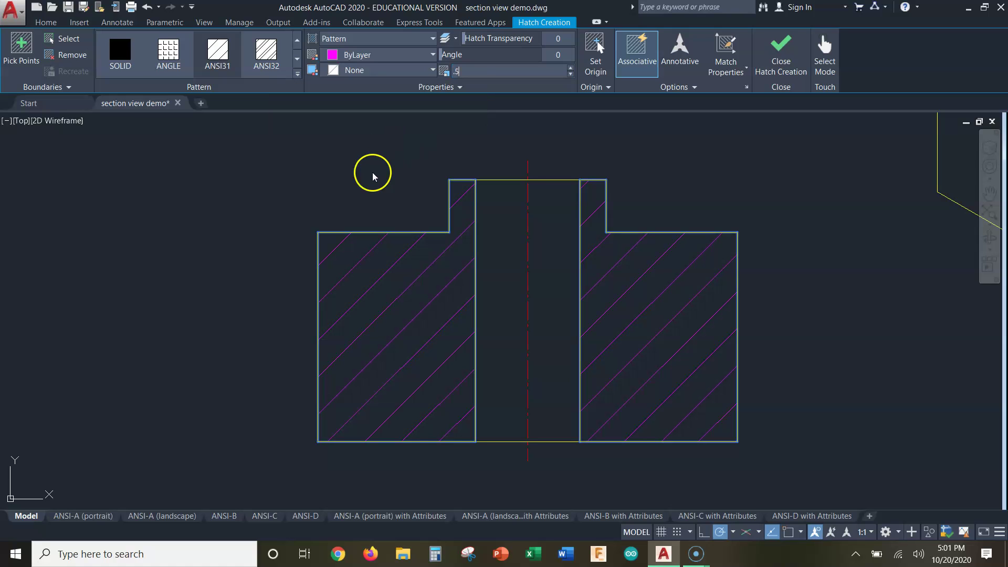
left_click(407, 178)
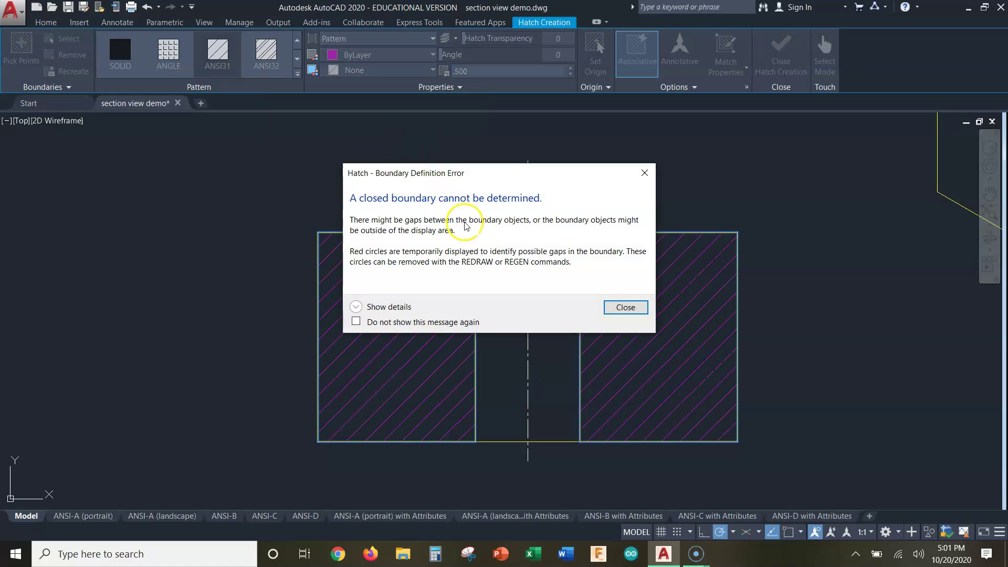
left_click(619, 308)
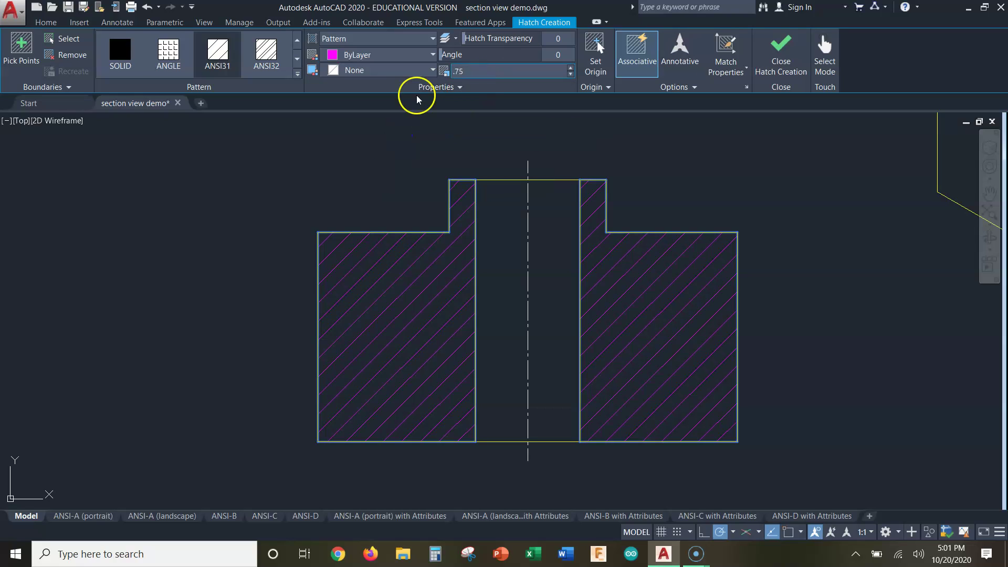
left_click(286, 165)
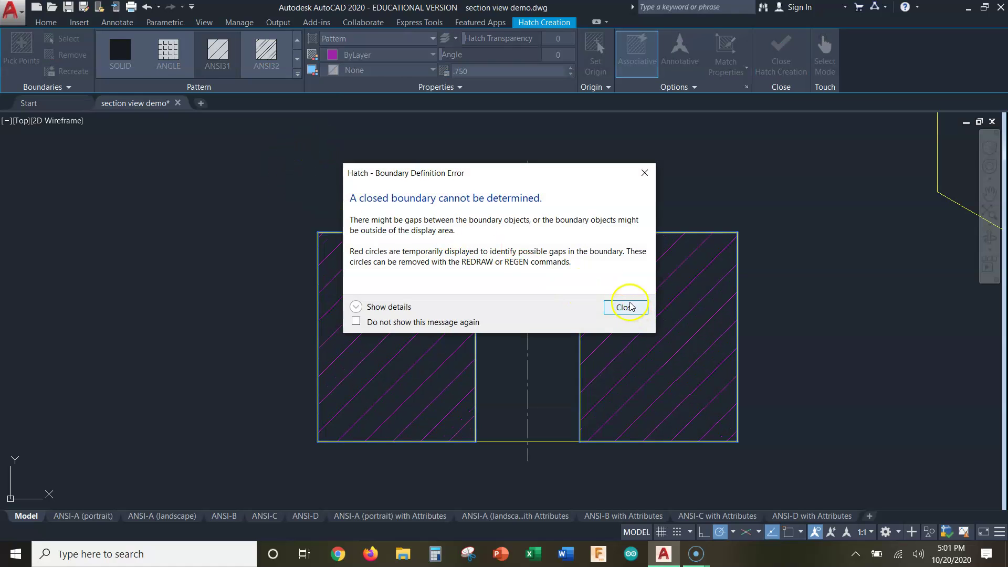
left_click(625, 307)
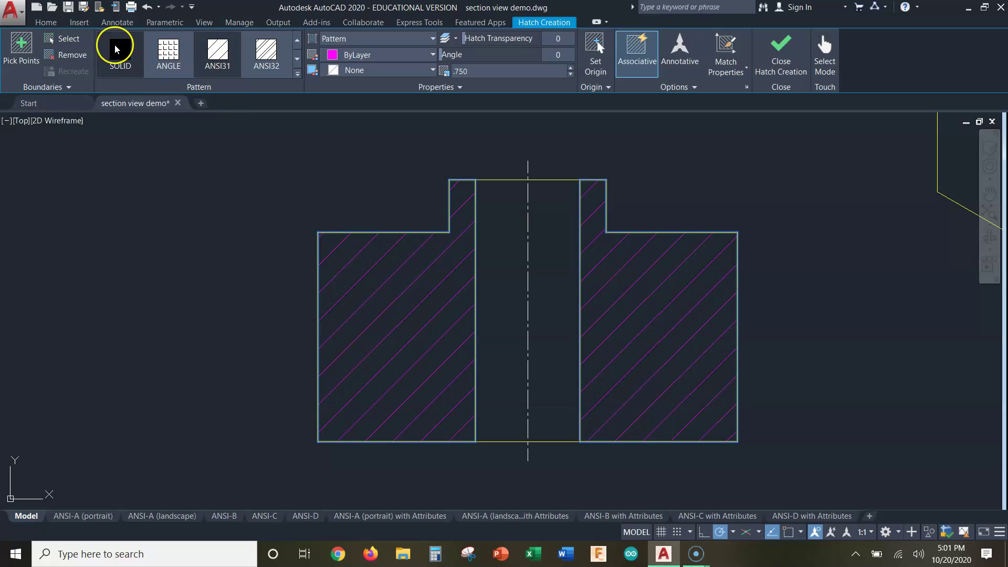
Step: Try the ANGLE, ANSI32 and SOLID patterns on the front view's section hatching
left_click(171, 50)
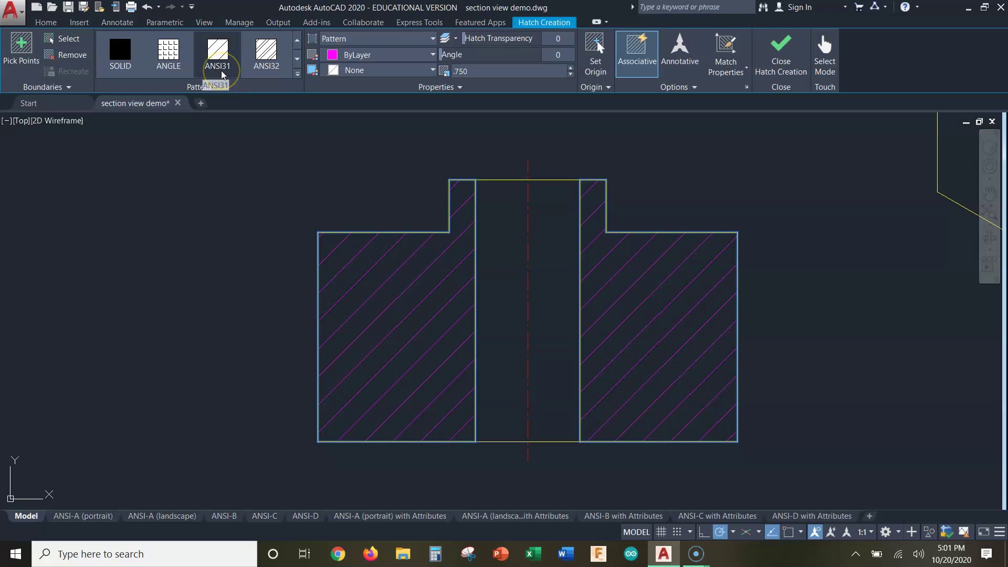
left_click(266, 58)
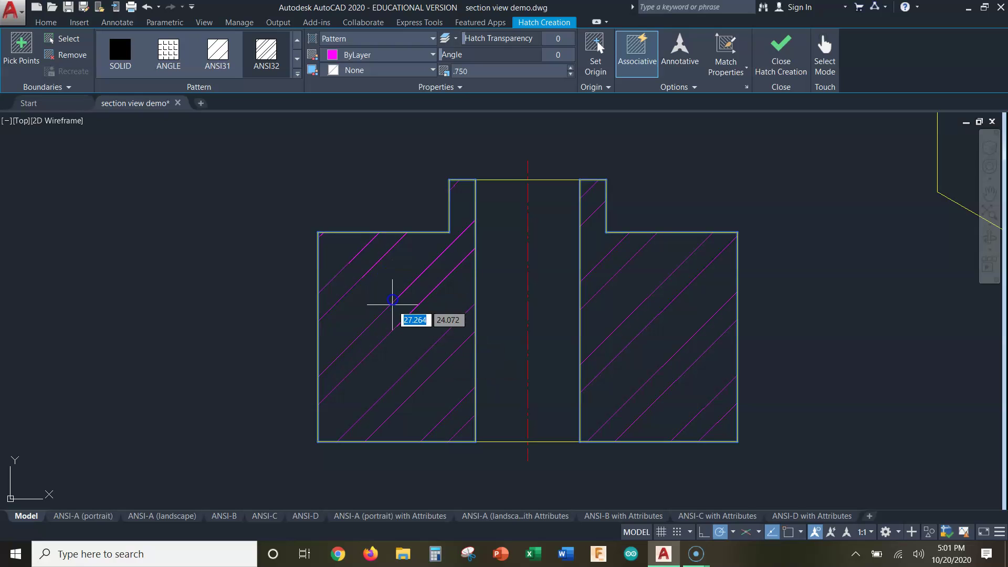
left_click(217, 78)
left_click(171, 62)
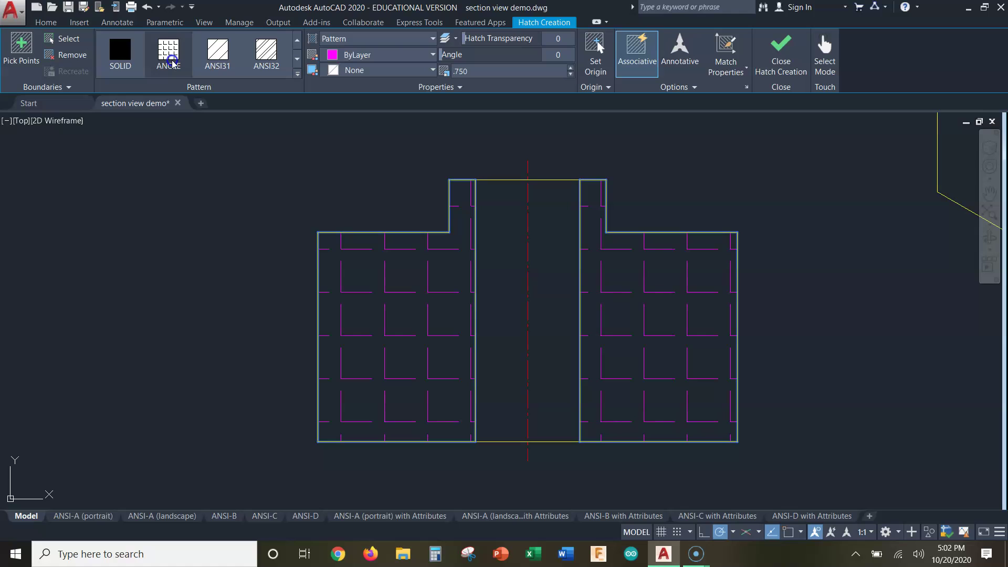
left_click(122, 63)
Step: Set the section hatching to the ANSI31 pattern and finish the hatch
left_click(226, 63)
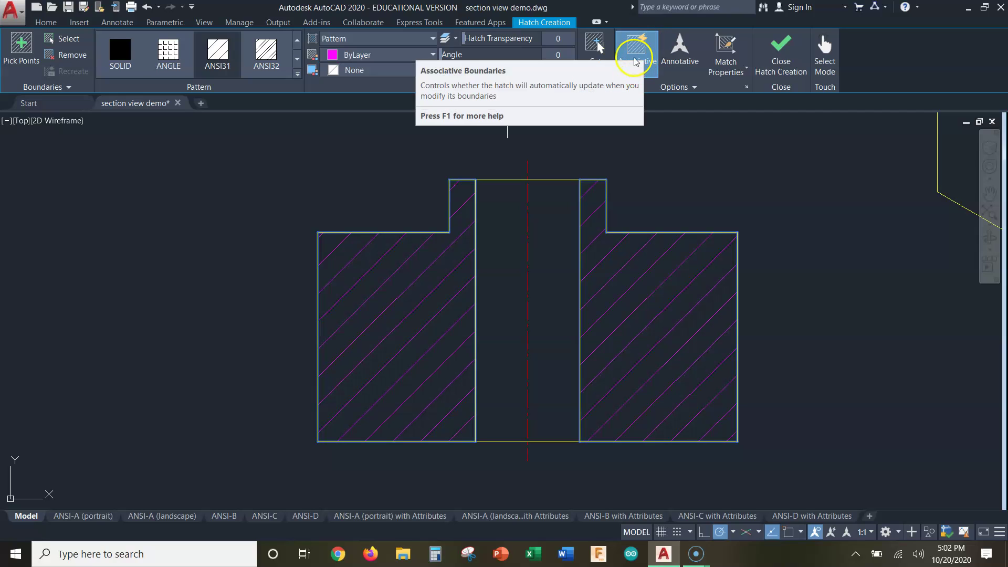
left_click(787, 56)
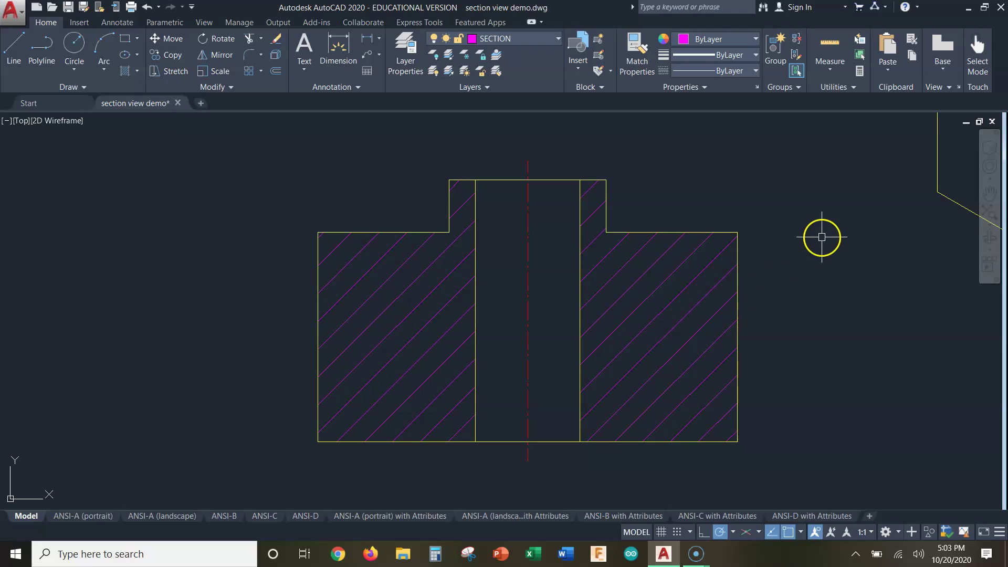
Step: Delete the center mark of the two concentric circles in the top view
scroll(815, 245, "down", 2)
mouse_move(824, 241)
middle_mouse_down()
mouse_move(722, 377)
mouse_move(774, 447)
middle_mouse_up()
scroll(675, 388, "up", 2)
scroll(783, 450, "up", 2)
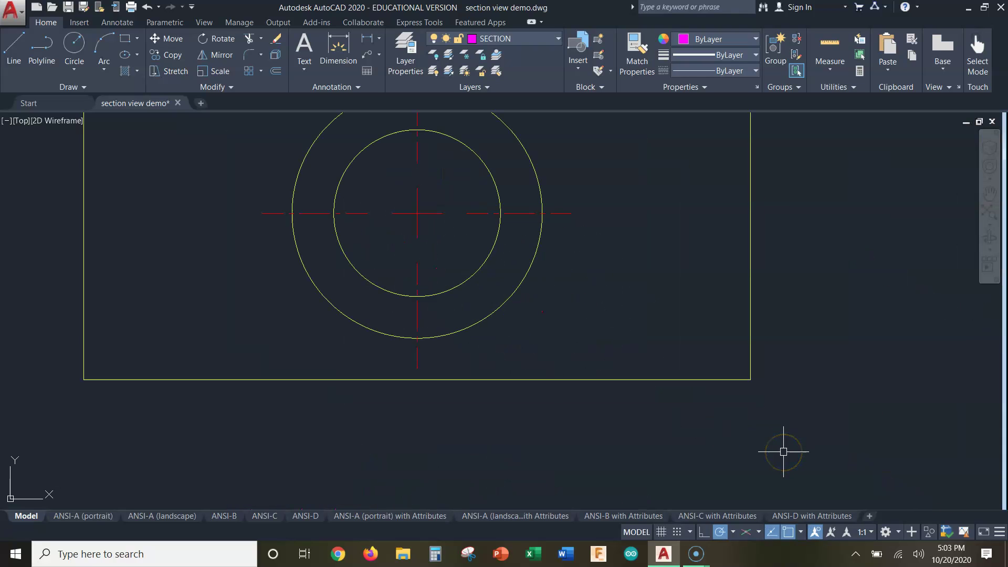
mouse_move(643, 329)
middle_mouse_down()
mouse_move(744, 421)
mouse_move(673, 353)
mouse_move(674, 373)
mouse_move(659, 369)
middle_mouse_up()
scroll(745, 417, "down", 2)
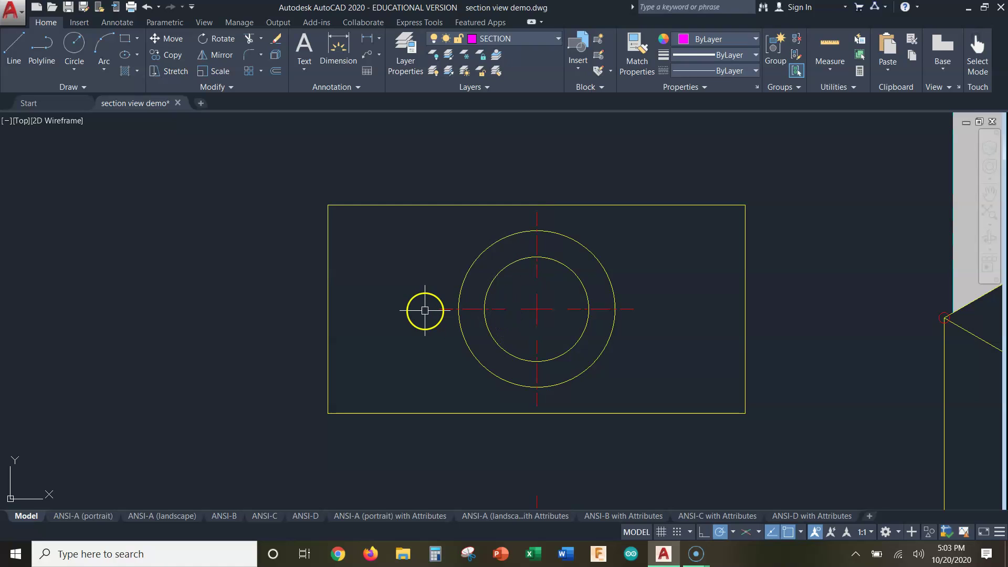
left_click(469, 310)
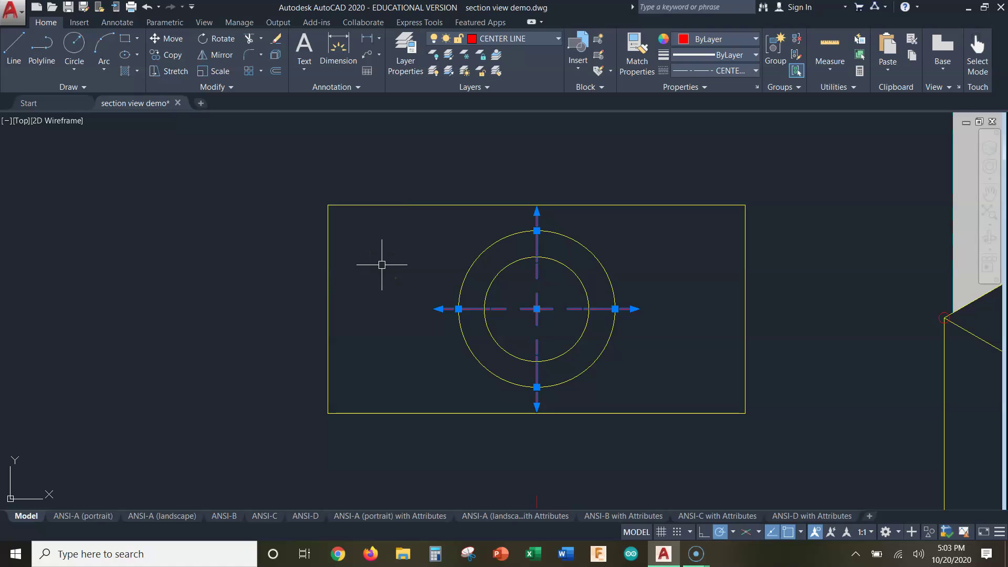
key("Delete")
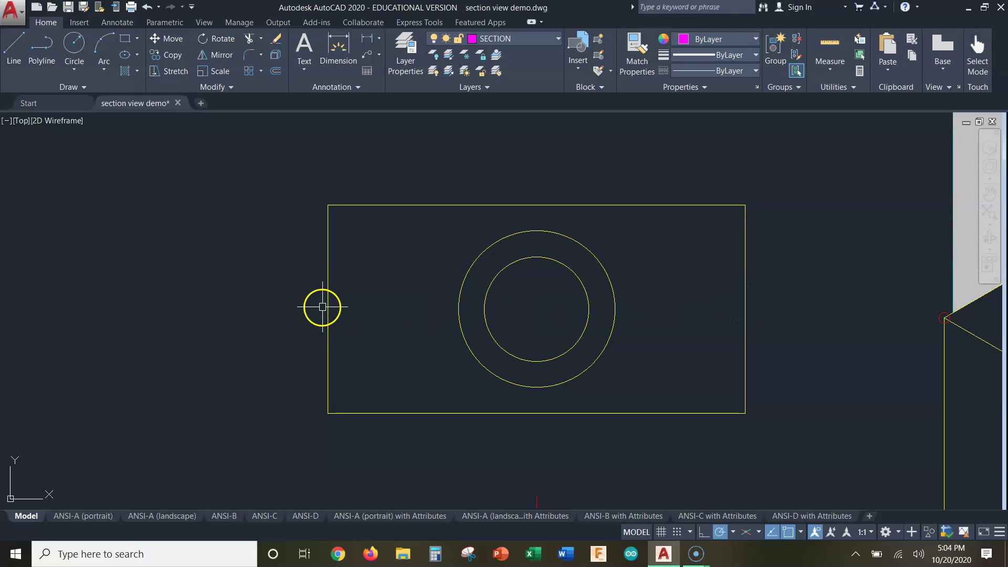
Step: Make CUTTING PLANE the current layer and draw a horizontal line across the top view between the midpoints of the block's two side edges
left_click(528, 37)
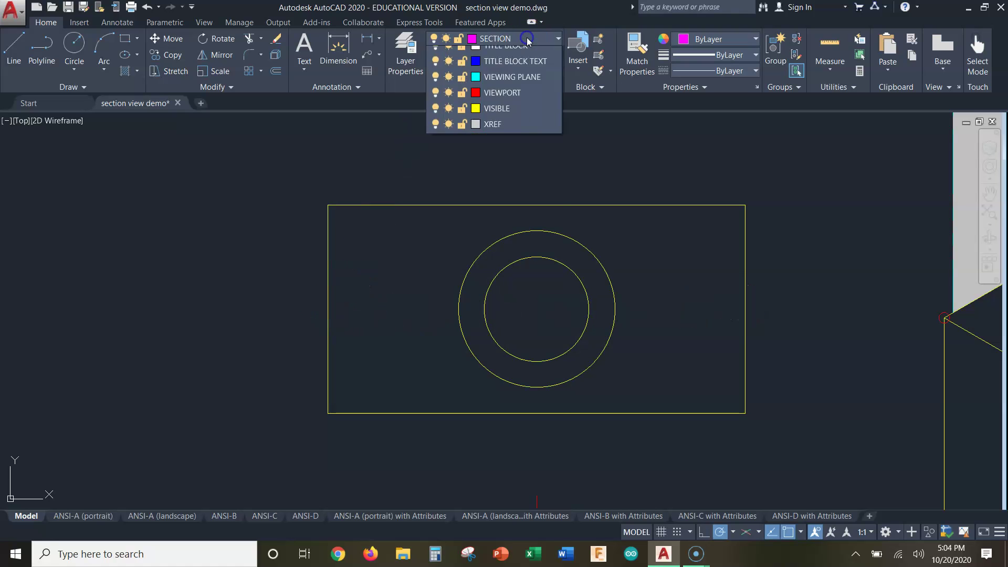
left_click(504, 132)
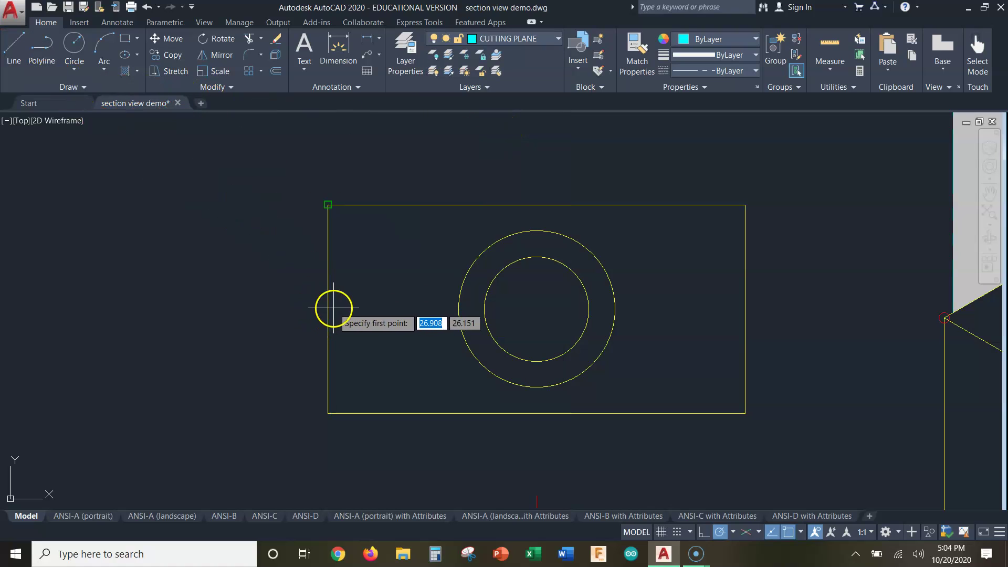
type("mid")
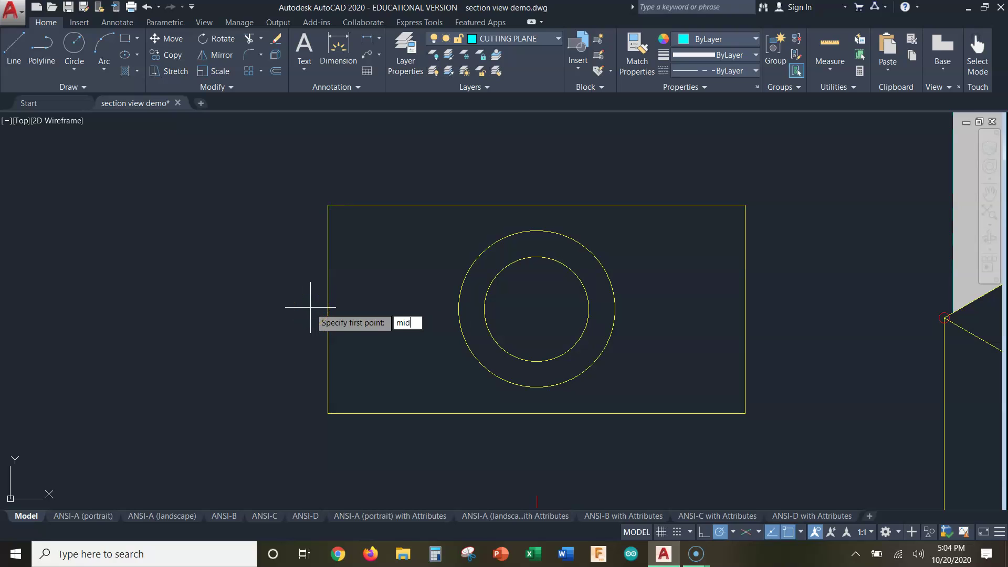
key("Return")
left_click(327, 309)
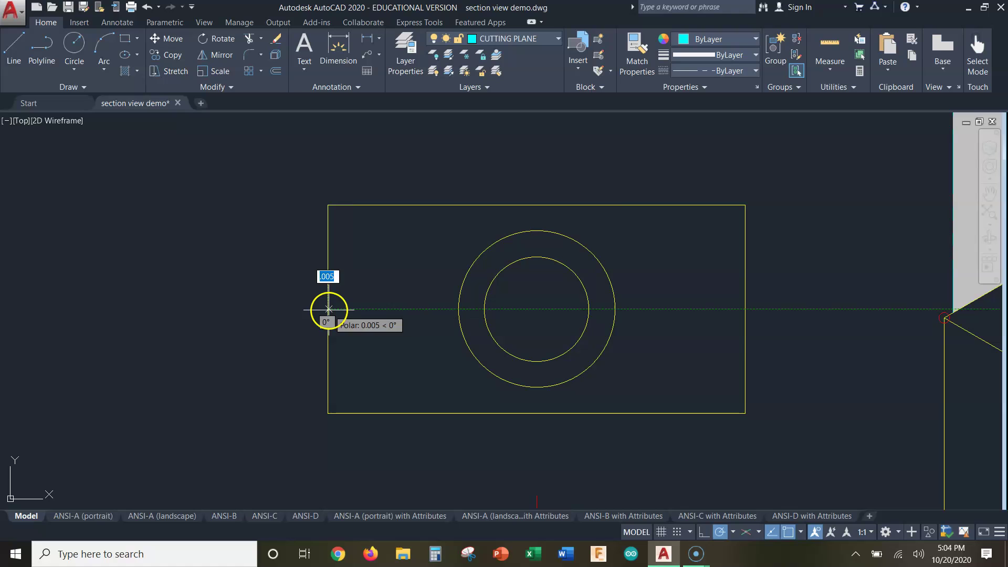
left_click(745, 309)
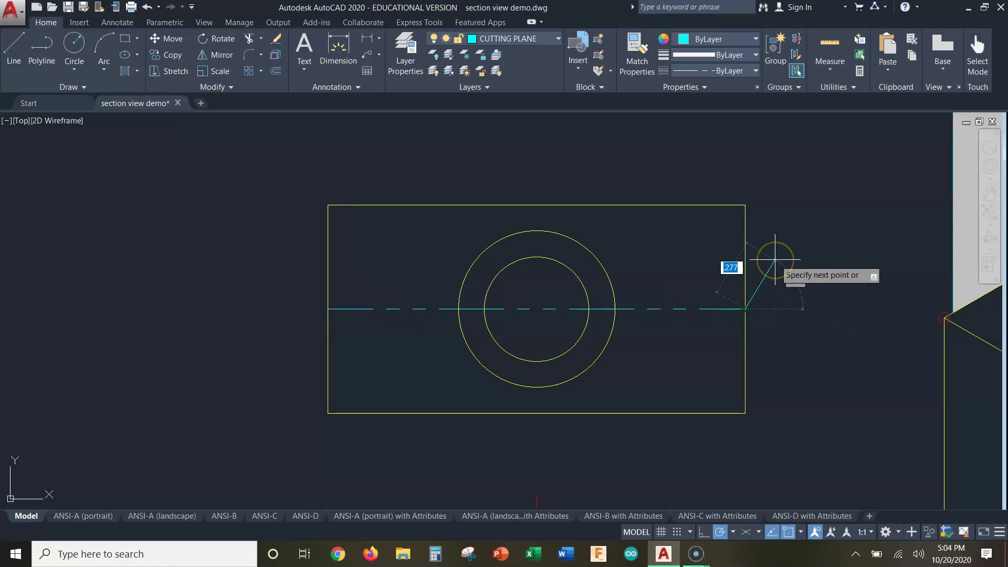
key("Escape")
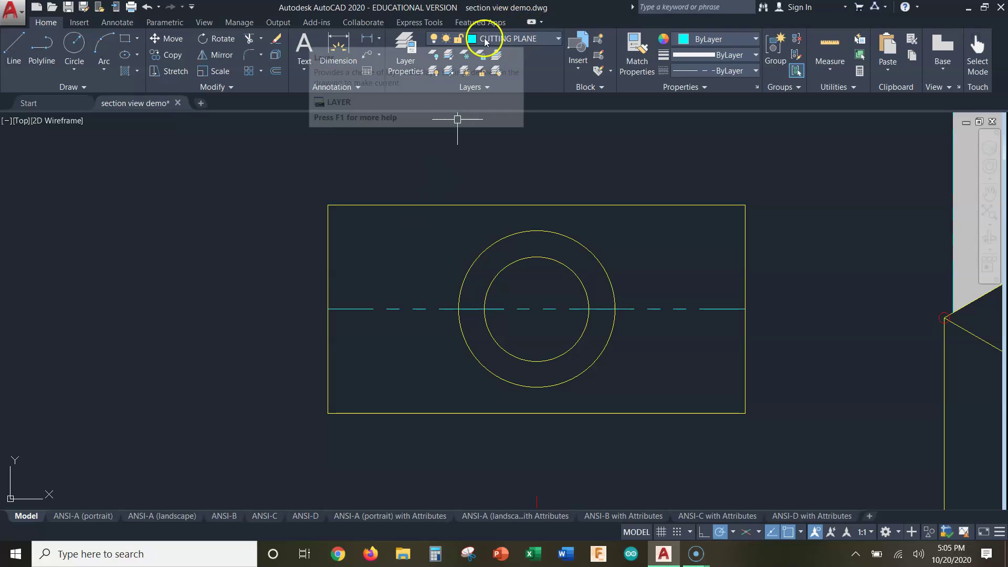
Step: Place an upward-pointing multileader about 0.56 long to the left of the top view at 1:1 annotation scale, without text
left_click(117, 22)
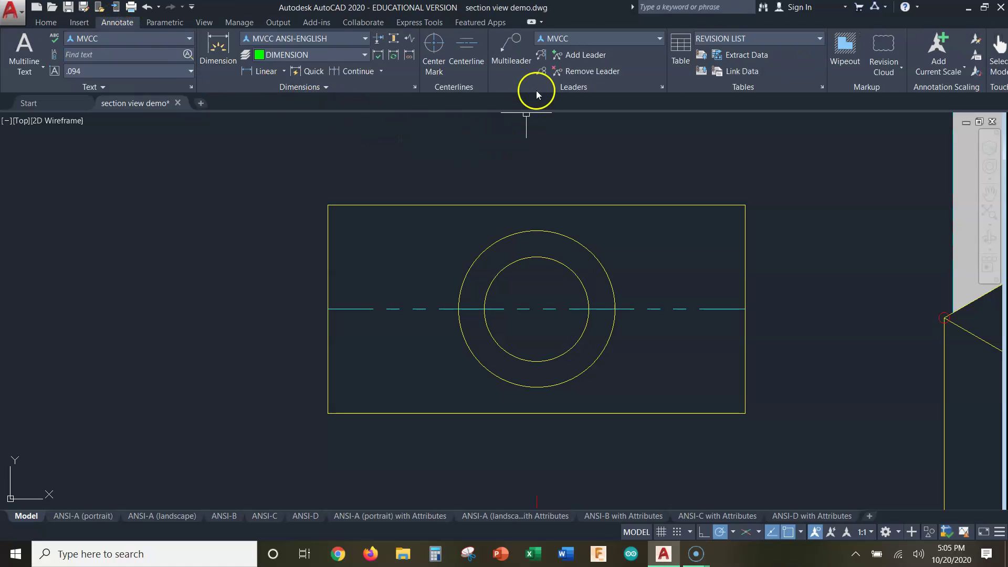
left_click(504, 52)
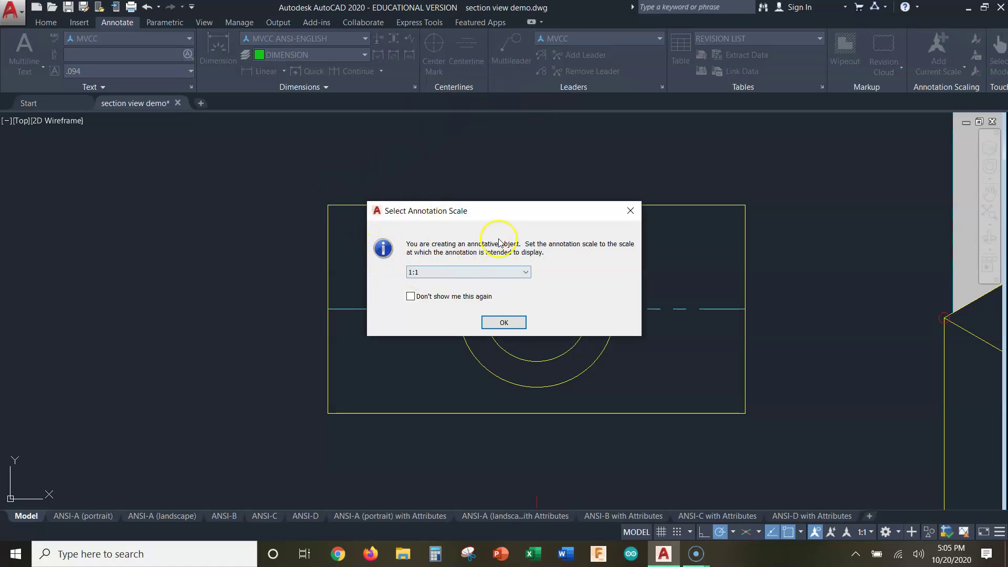
left_click(503, 322)
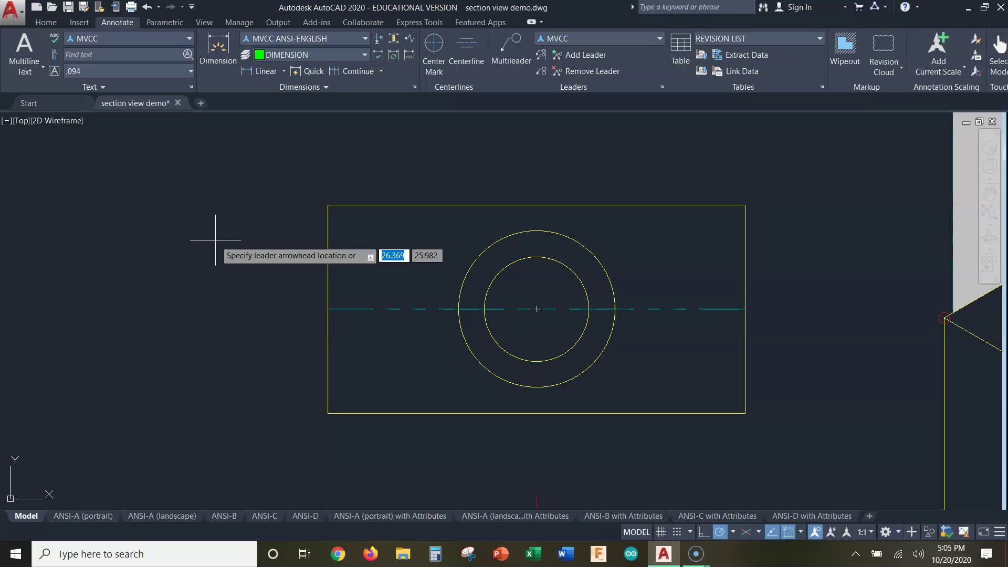
left_click(191, 185)
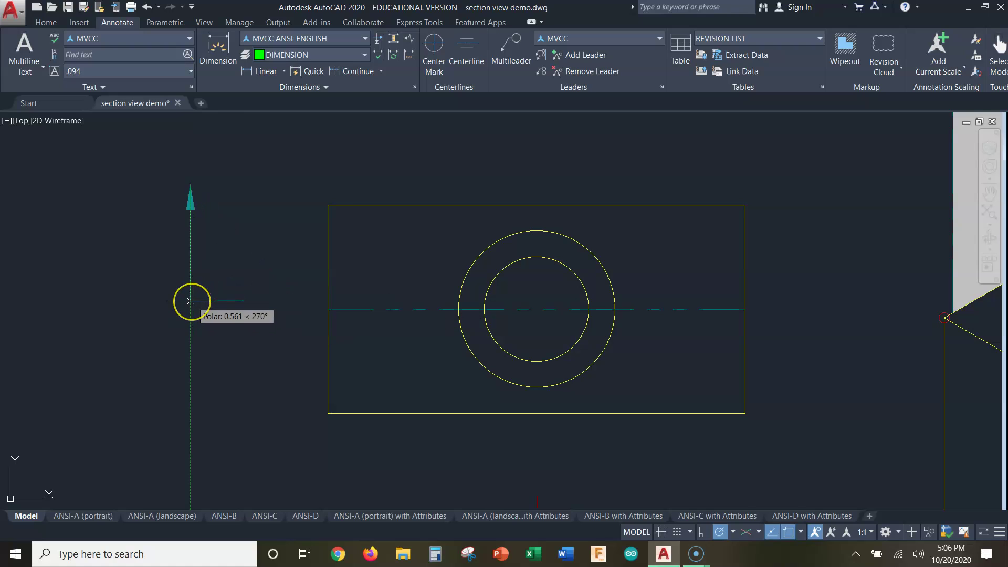
left_click(200, 312)
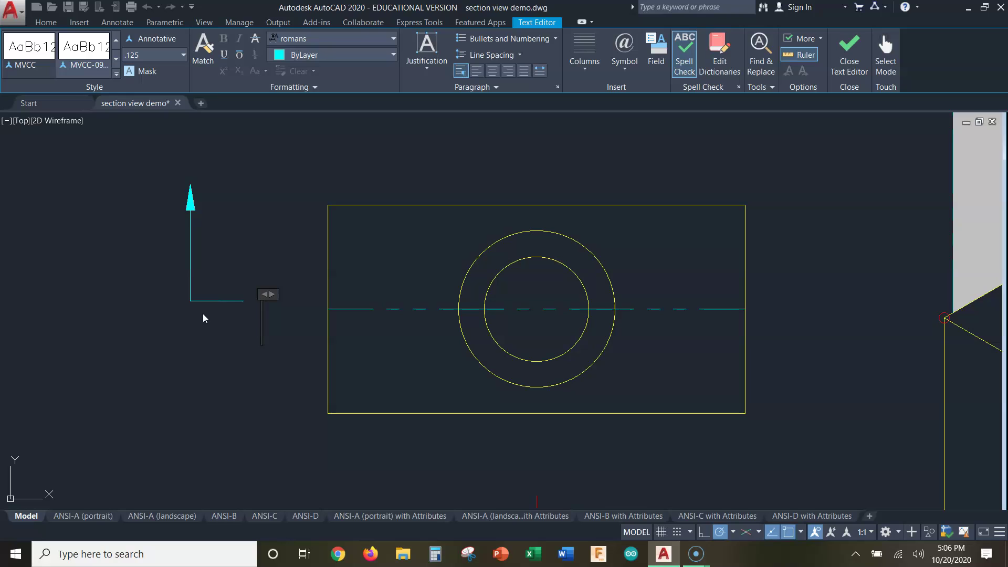
key("Escape")
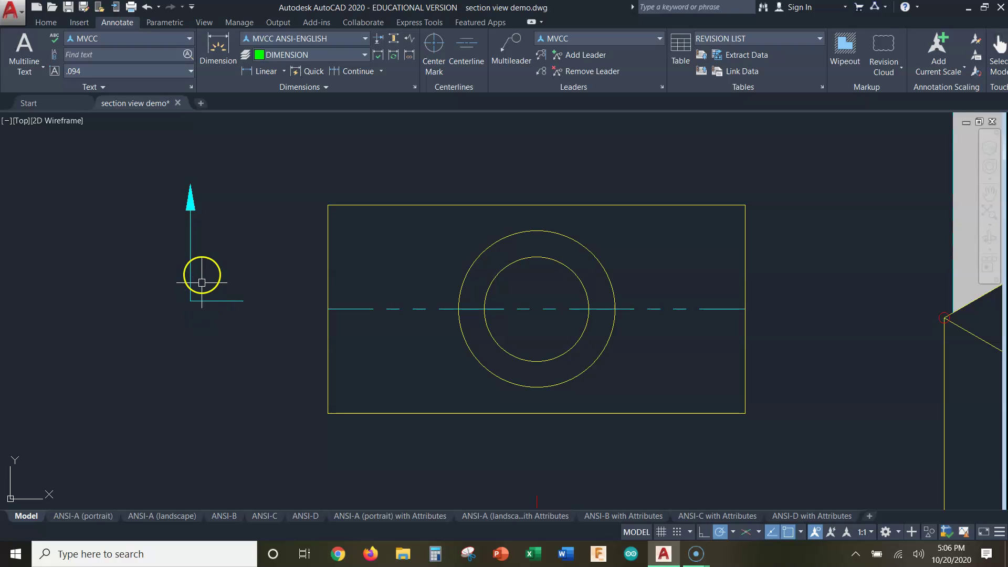
Step: Explode the upward-pointing multileader beside the top view into separate objects
left_click(192, 254)
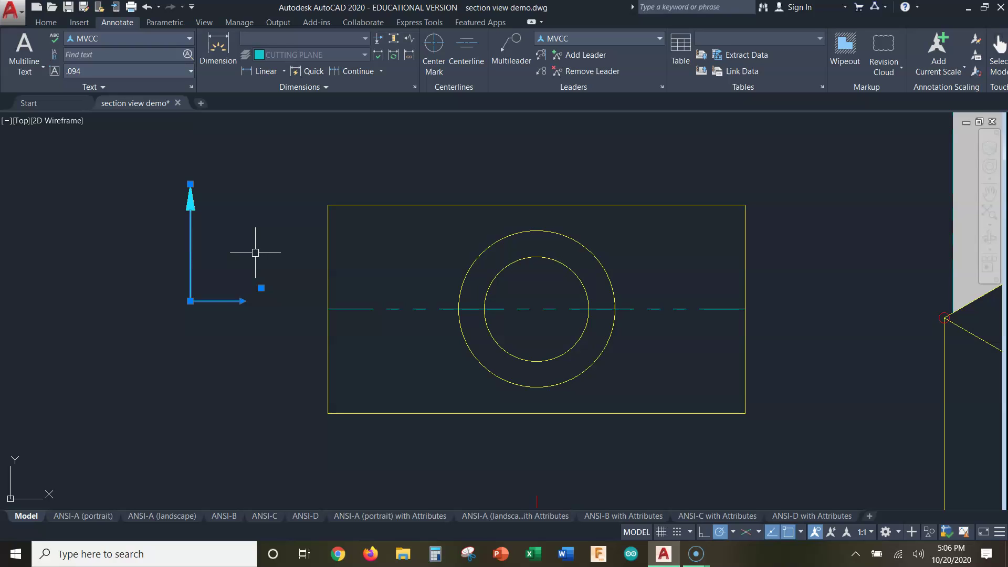
key("Escape")
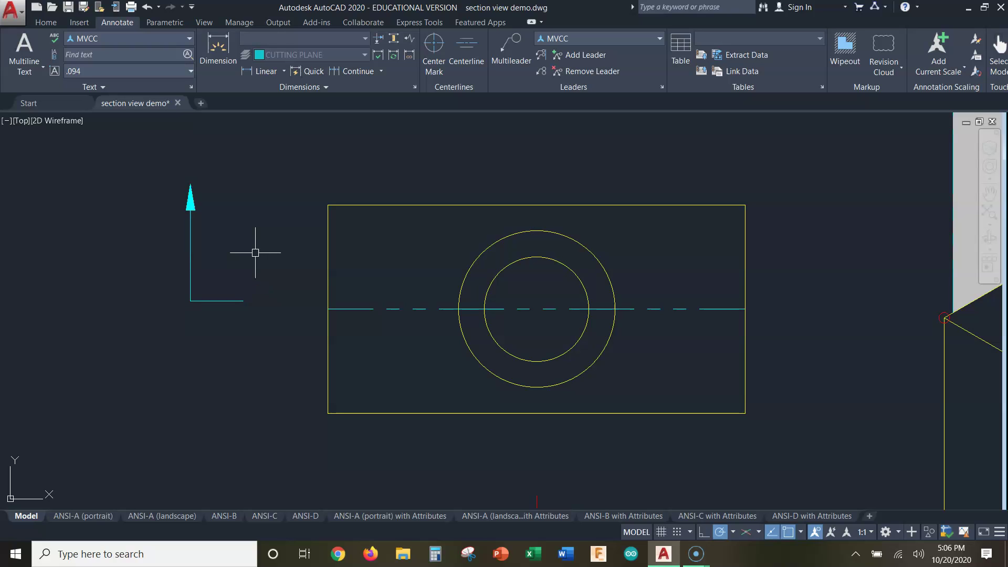
left_click(46, 24)
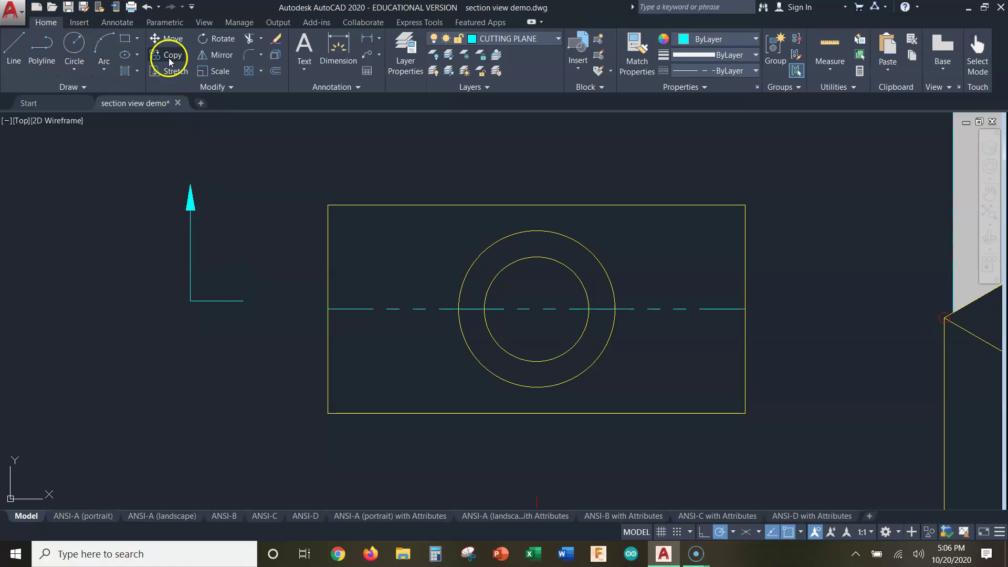
left_click(276, 56)
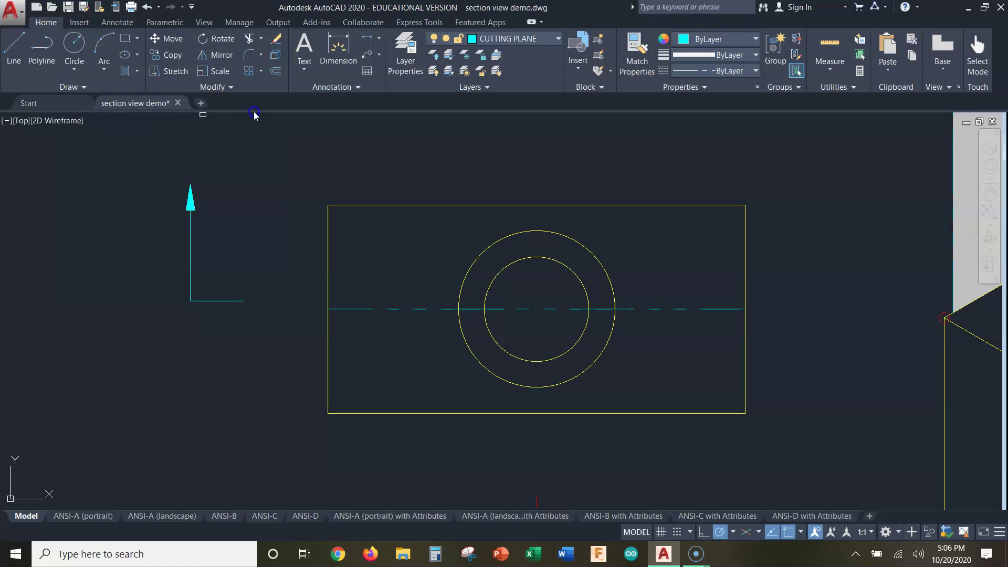
left_click(192, 267)
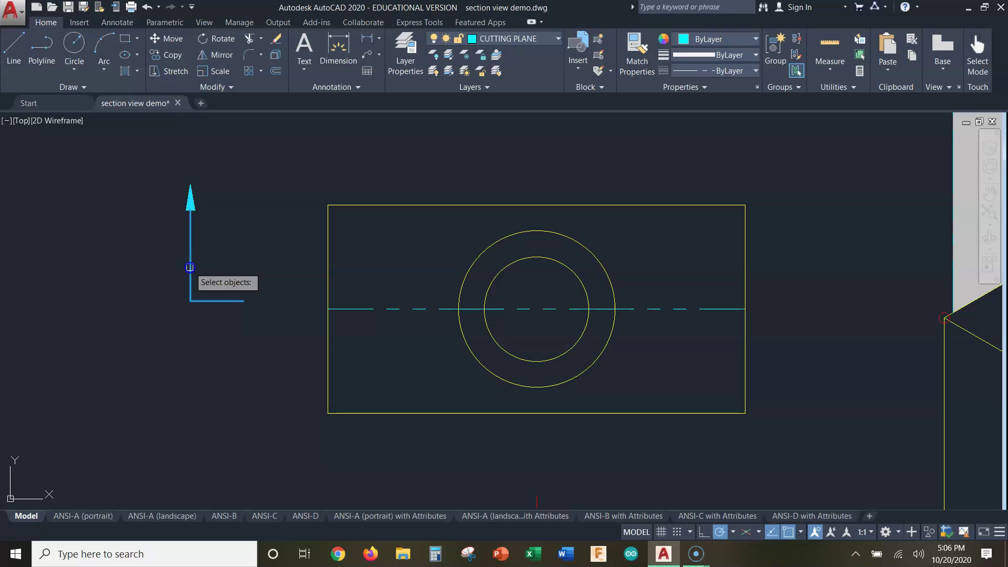
right_click(261, 209)
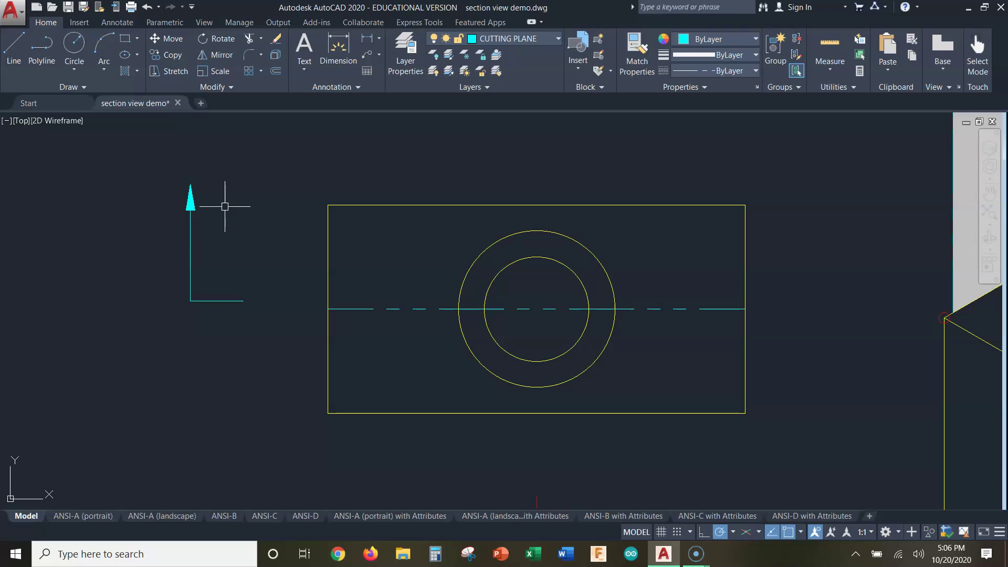
Step: Delete the short horizontal landing line at the foot of the exploded arrow beside the top view
left_click(191, 260)
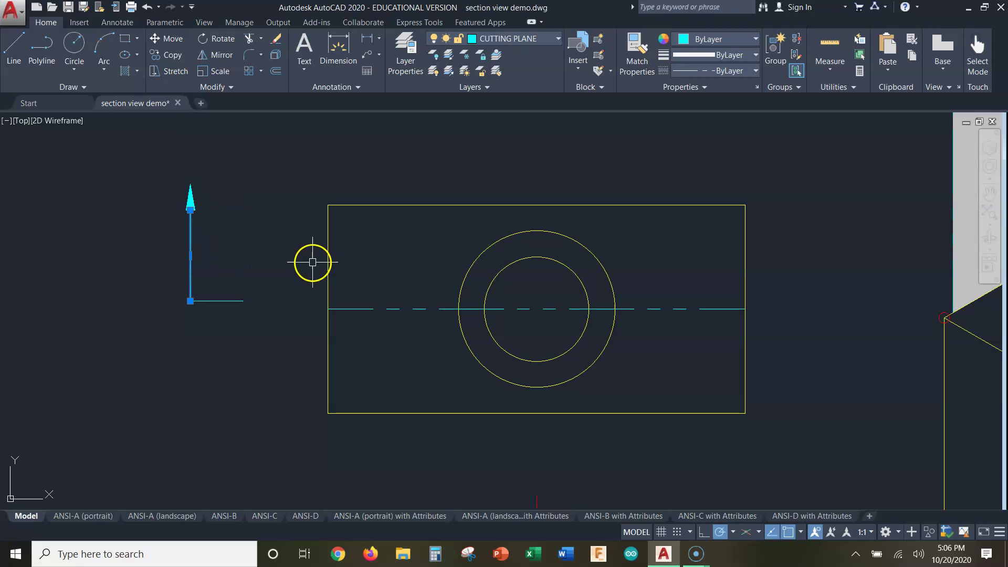
left_click(216, 301)
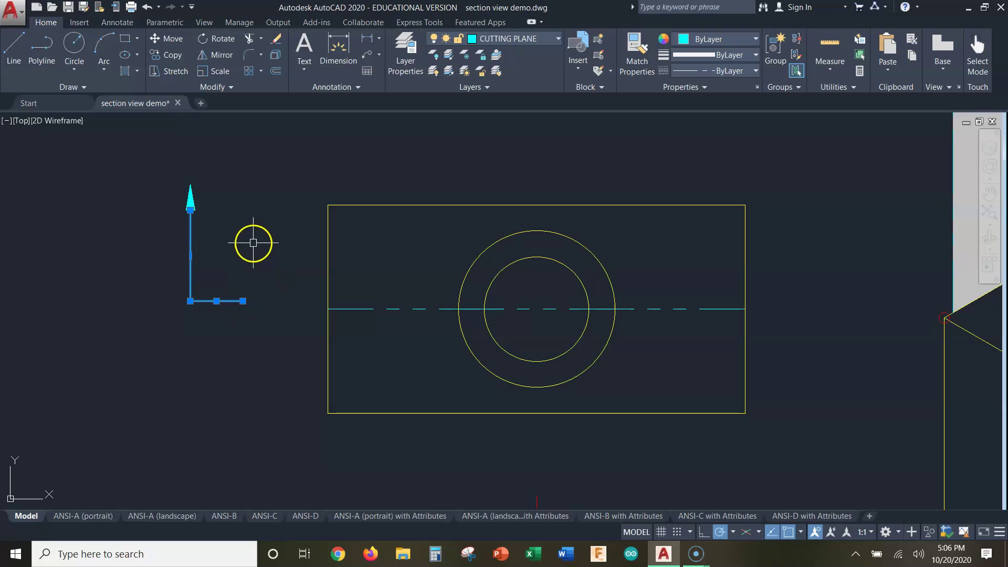
key("Escape")
left_click(190, 198)
key("Escape")
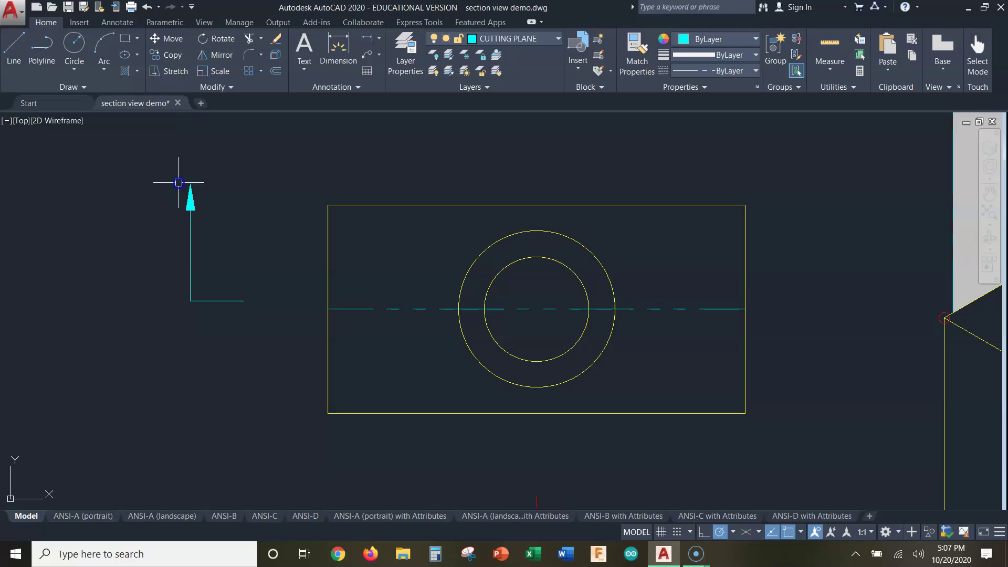
left_click(226, 301)
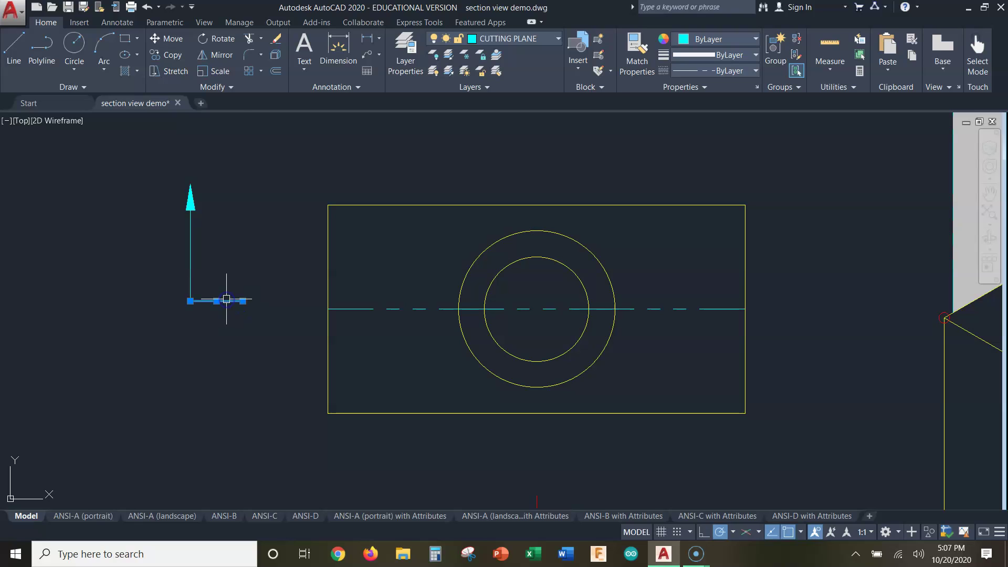
key("Delete")
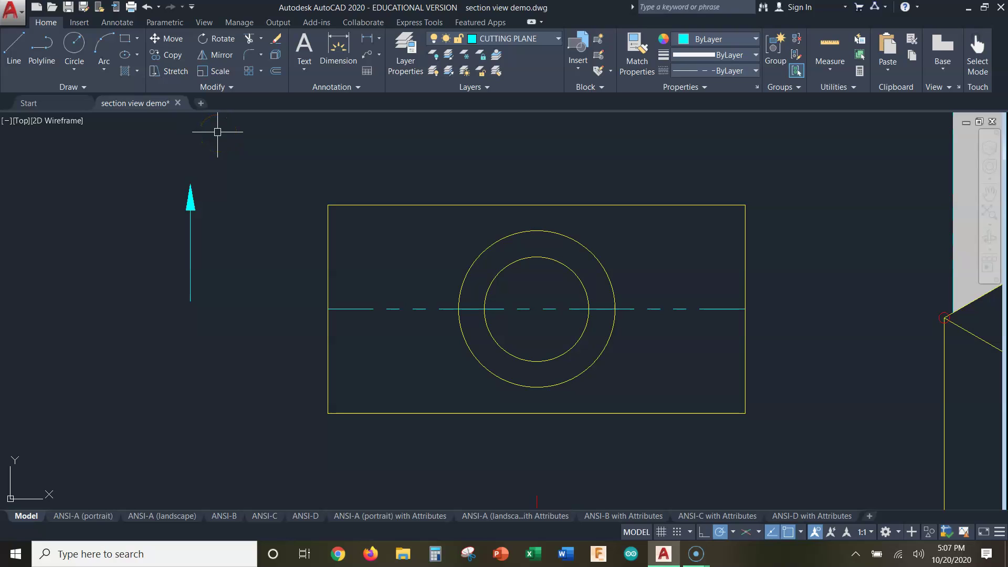
Step: Offset the left edge of the block's top view outward by 0.5 toward the arrow
left_click(273, 73)
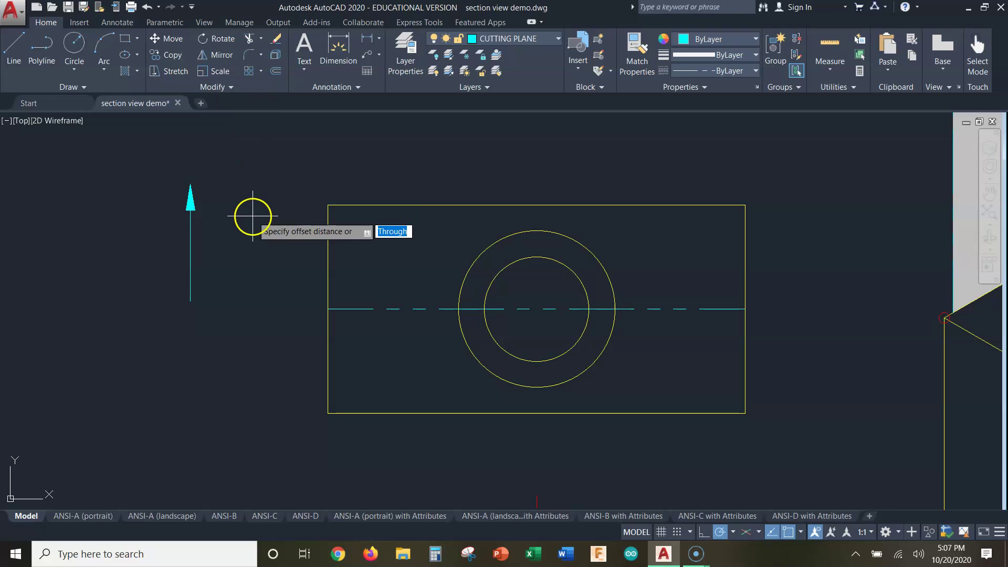
type(".5")
key("Return")
left_click(328, 274)
left_click(279, 265)
left_click(341, 309)
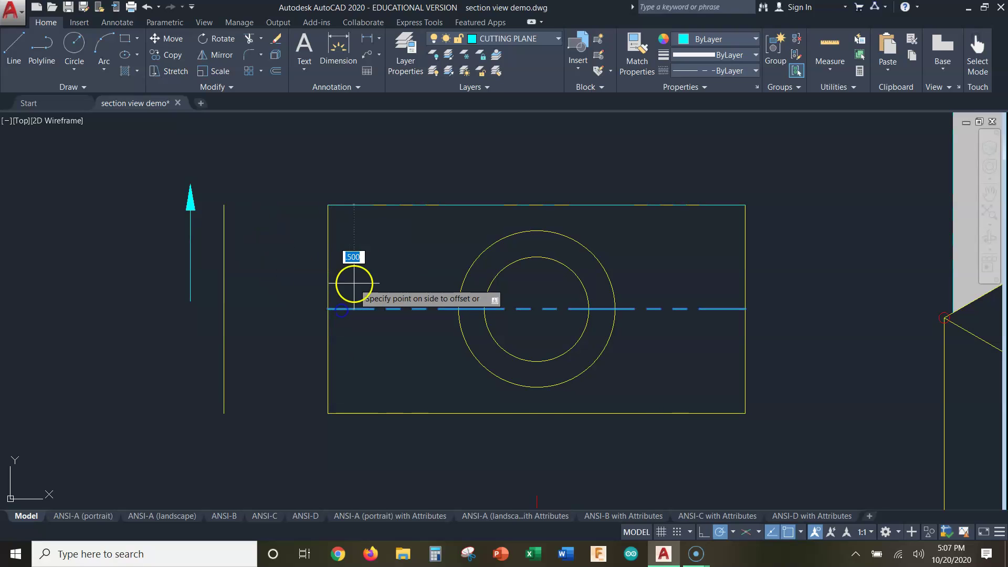
left_click(353, 284)
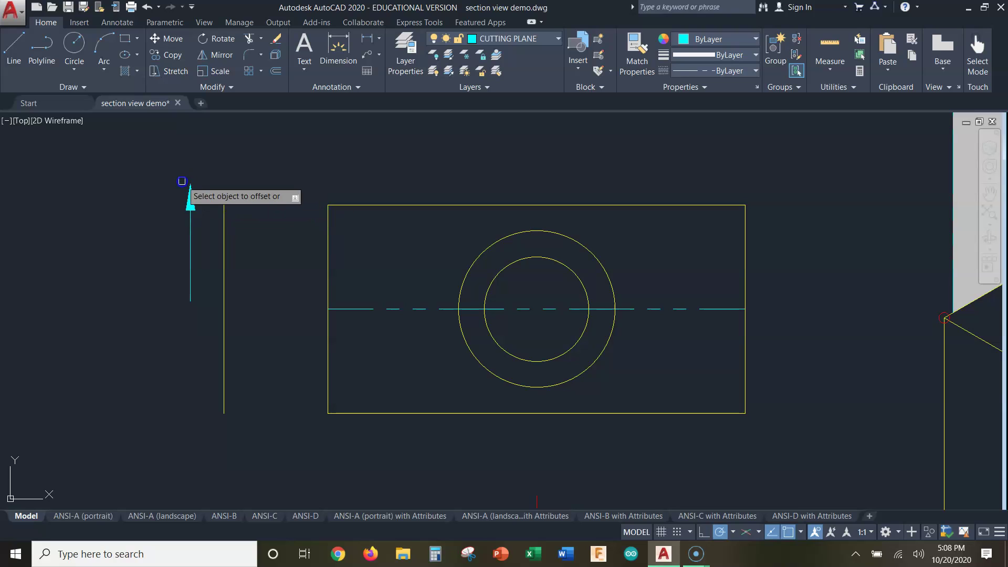
key("Escape")
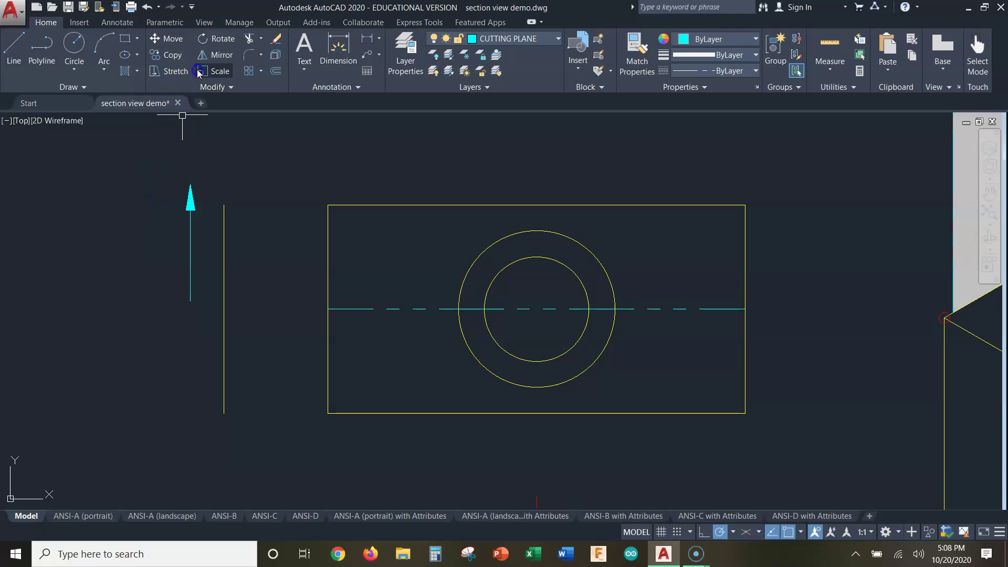
Step: Move the arrow by its tip to the upper endpoint of the offset line and delete that offset line
left_click(169, 39)
left_click(138, 153)
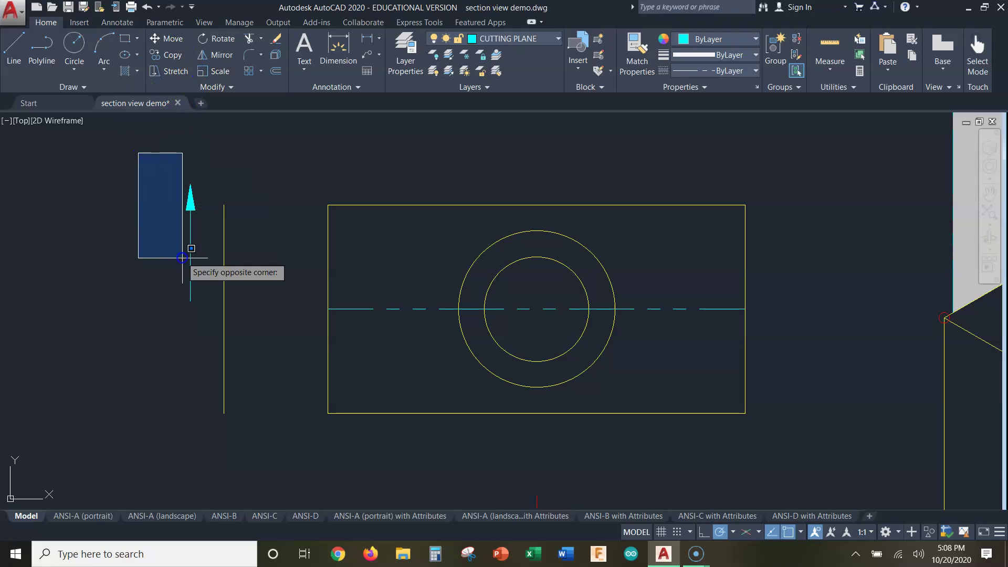
left_click(206, 329)
key("Return")
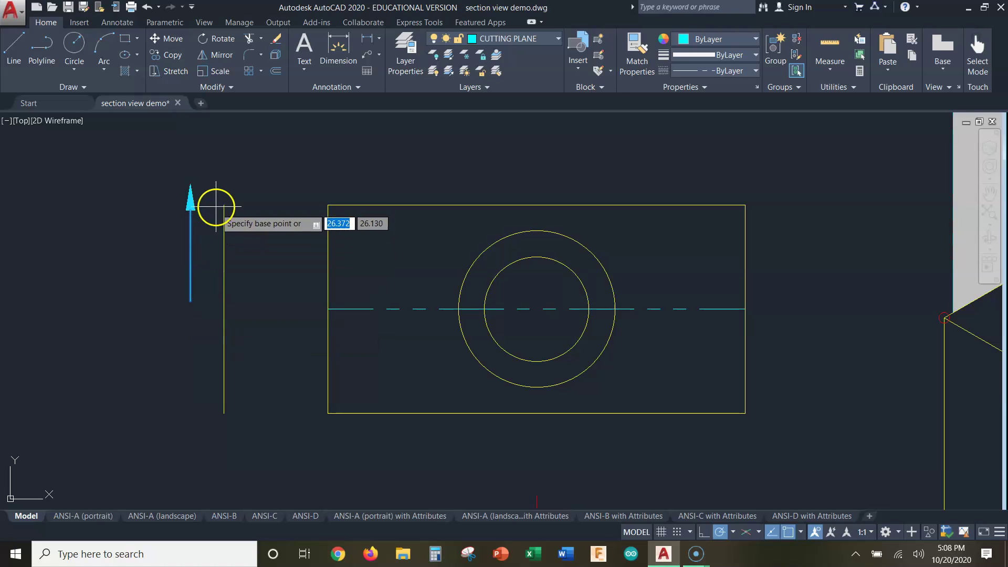
left_click(190, 184)
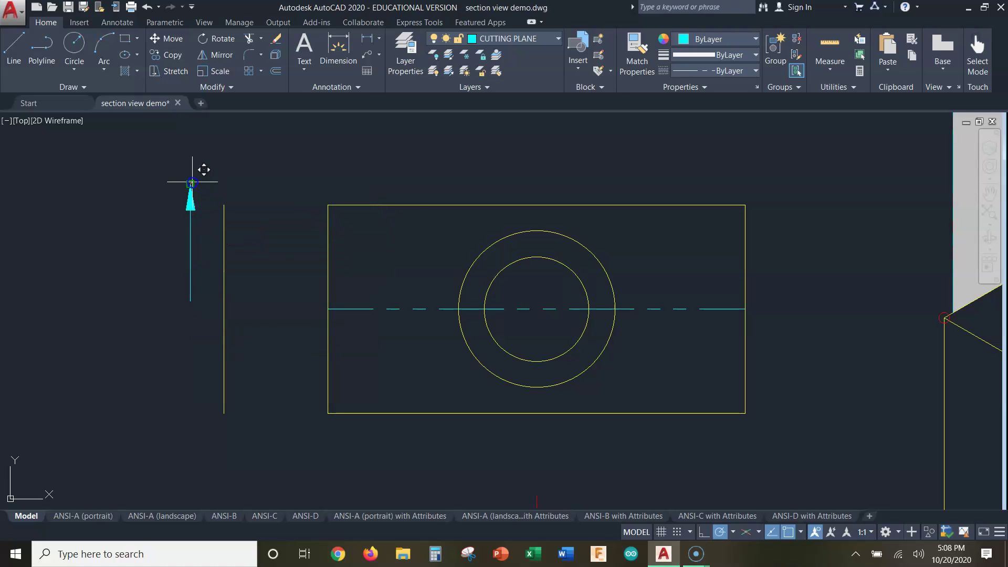
left_click(220, 204)
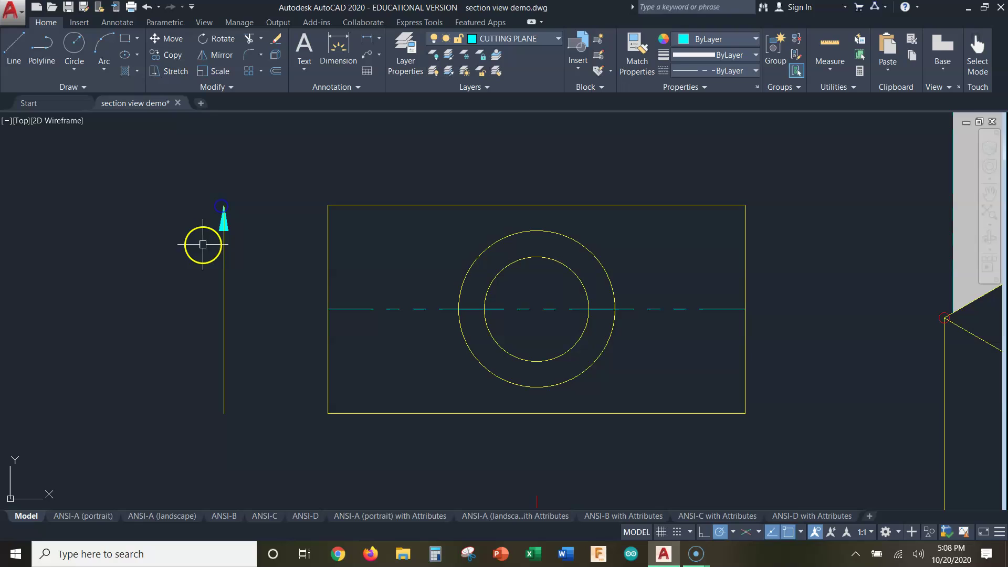
left_click(223, 398)
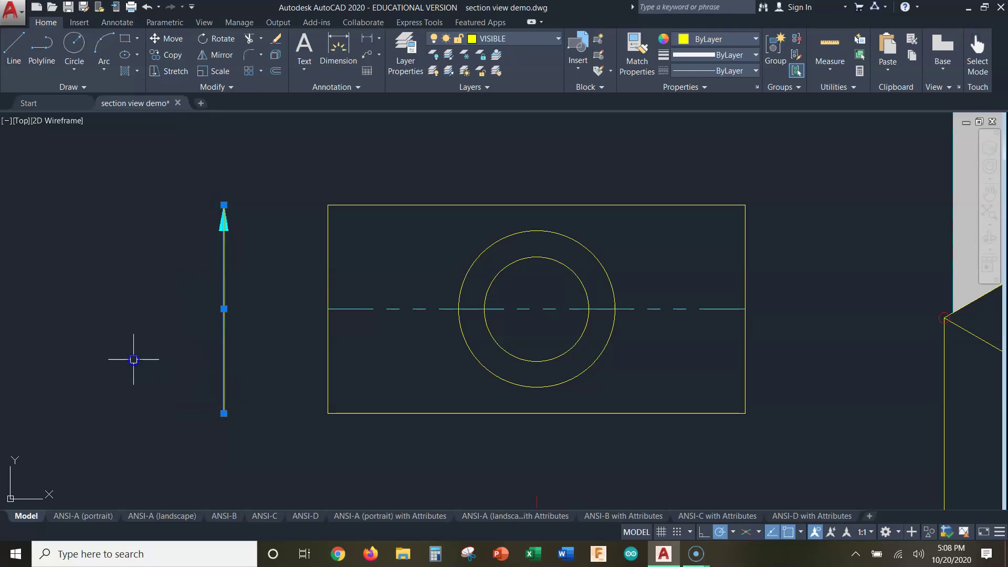
key("Delete")
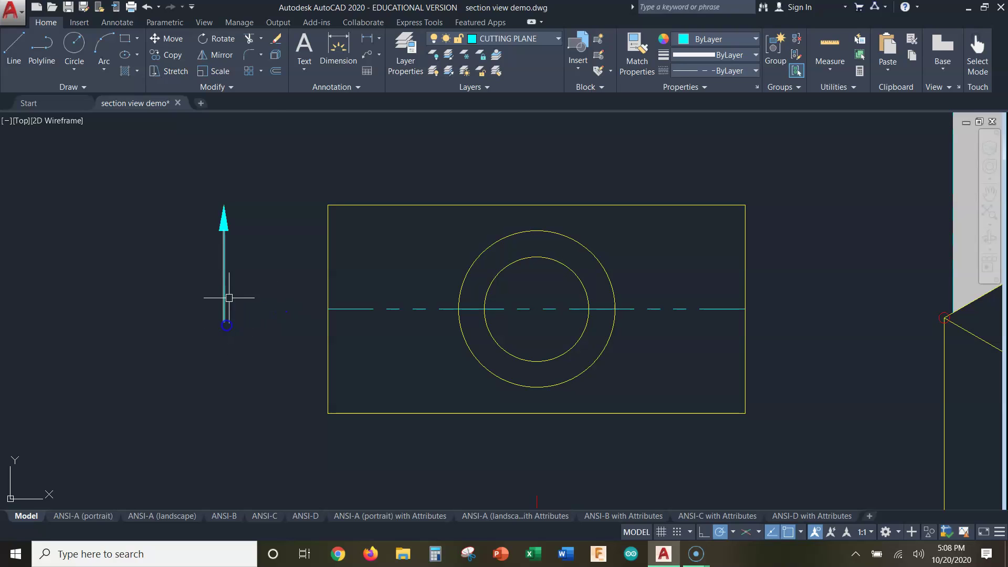
Step: Extend the left end of the cutting-plane line to the arrow's vertical shaft
left_click(261, 38)
left_click(246, 94)
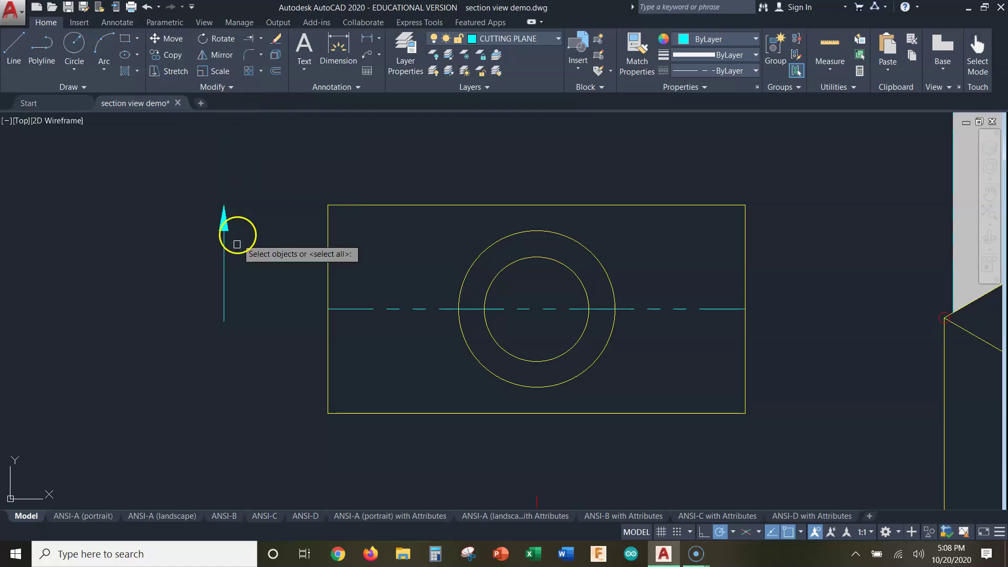
left_click(225, 290)
key("Return")
left_click(342, 309)
key("Return")
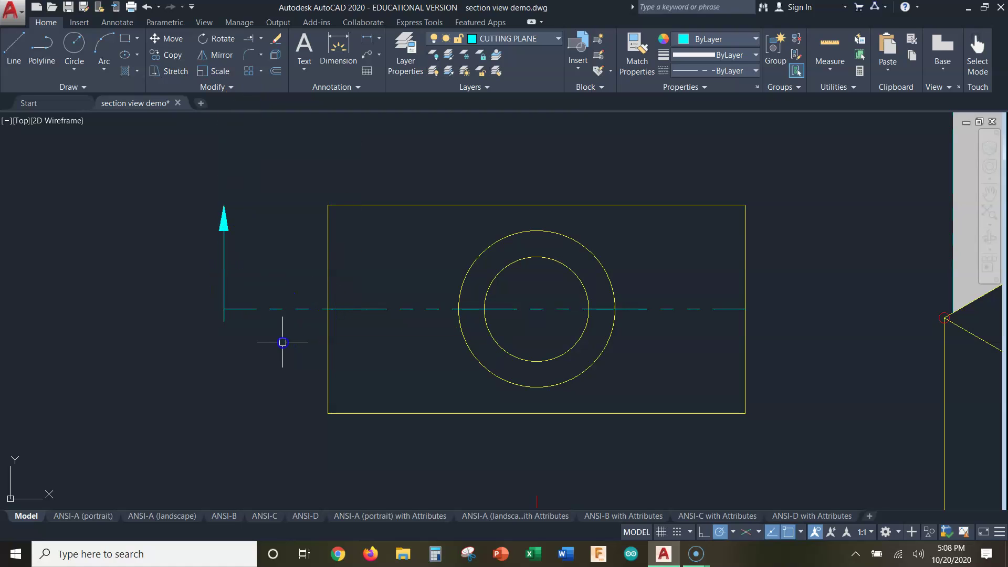
Step: Trim the part of the arrow's shaft that hangs below the cutting-plane line
left_click(260, 39)
left_click(217, 59)
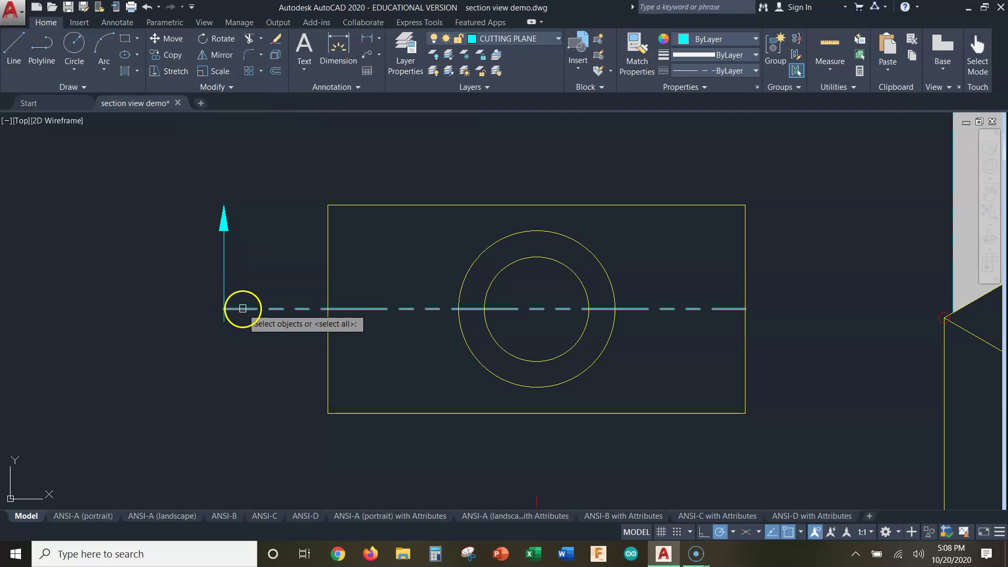
key("Return")
key("Return")
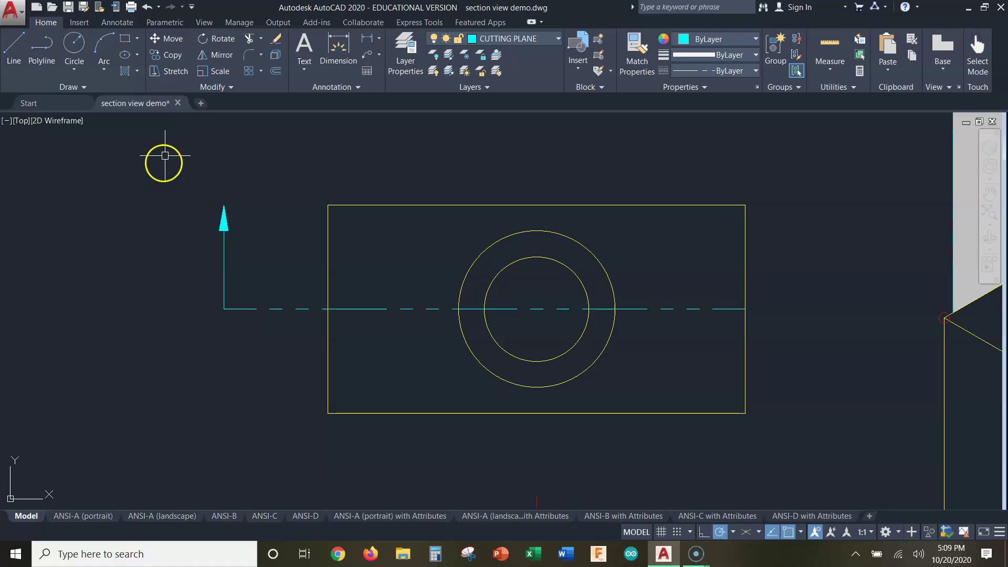
Step: Scale the arrowhead by a factor of 2, using its tip as the base point
left_click(220, 71)
left_click(187, 161)
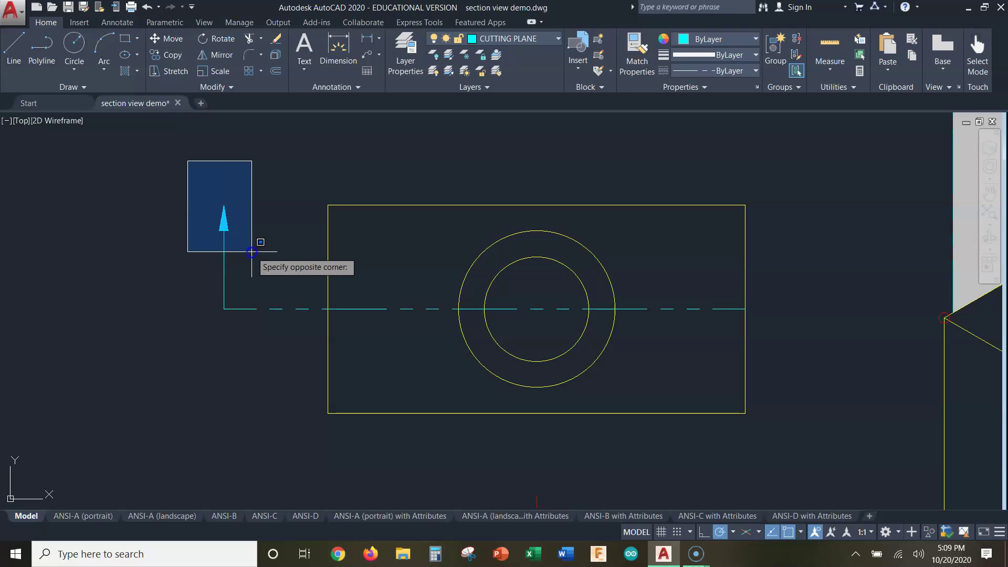
left_click(252, 252)
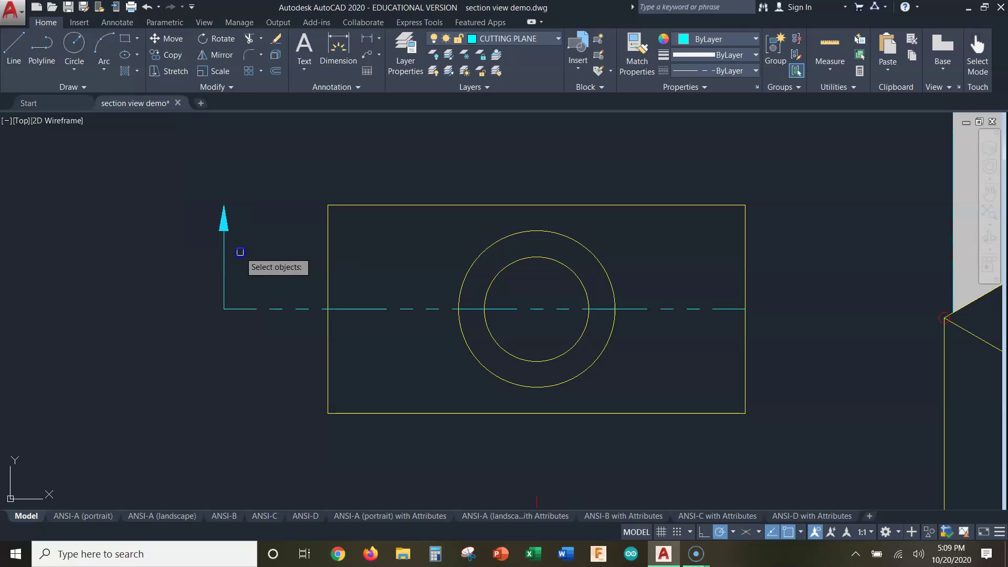
key("Return")
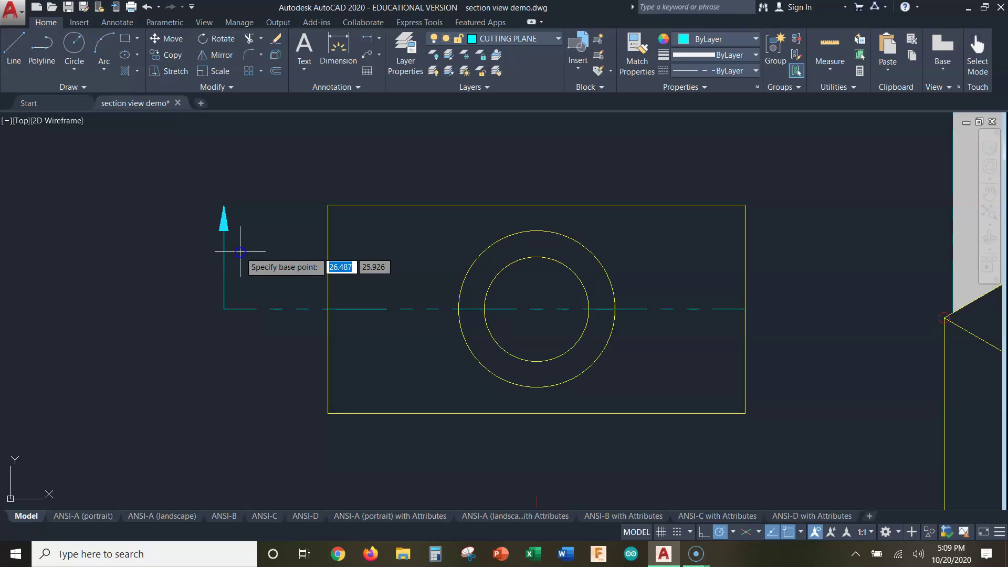
left_click(224, 204)
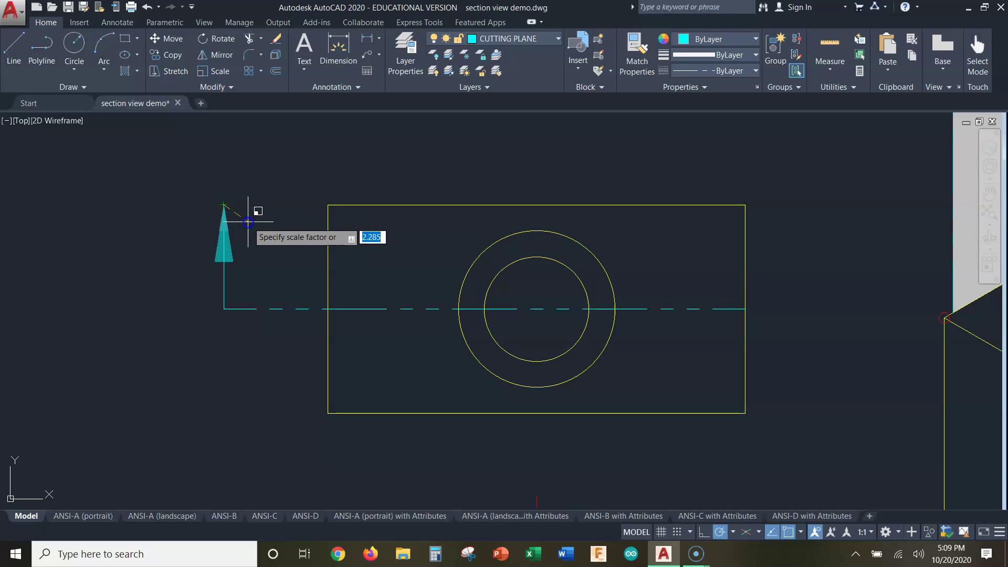
type("2")
key("Return")
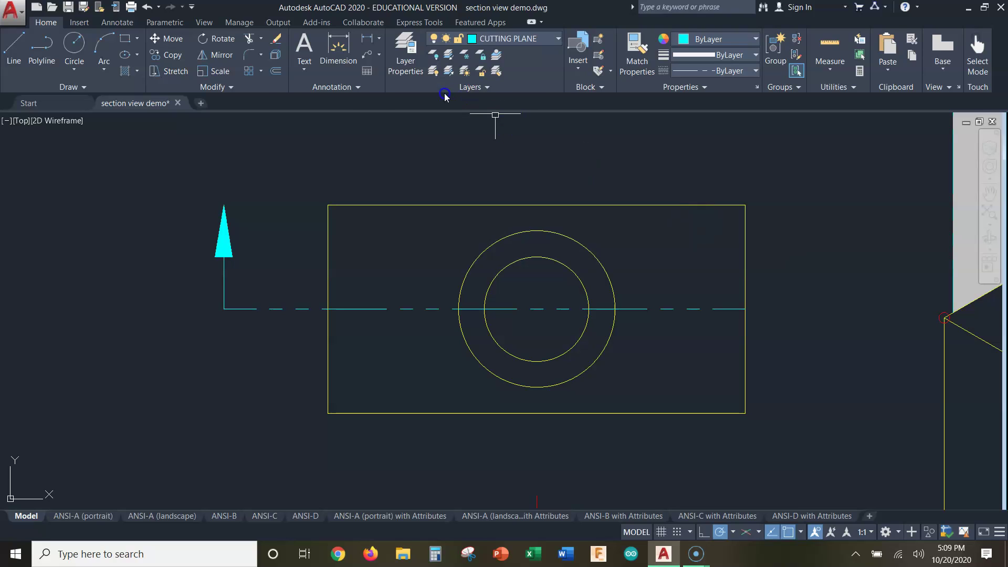
Step: Mirror the arrowhead and its shaft about a vertical line through the circles' center, keeping the source objects
left_click(223, 55)
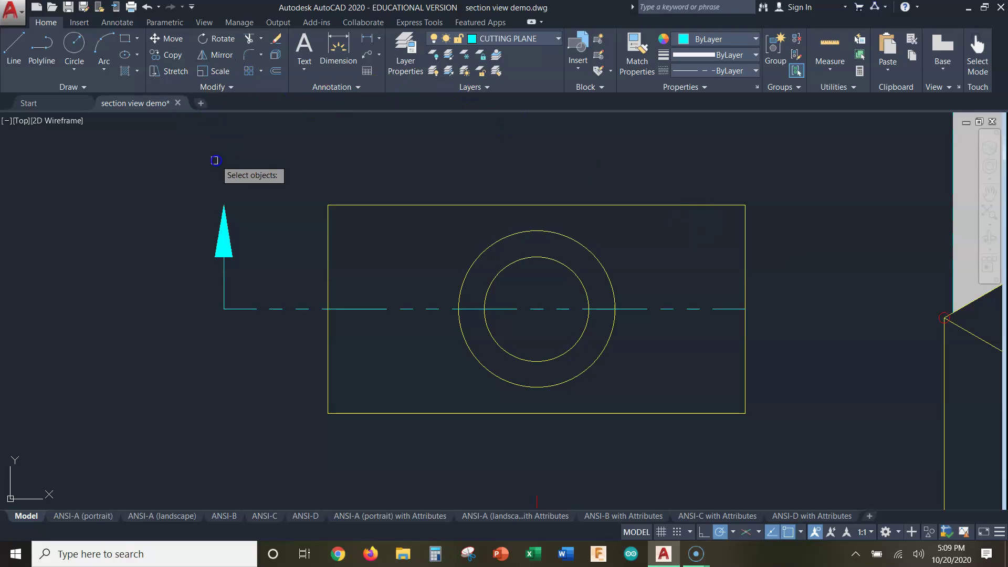
left_click(177, 161)
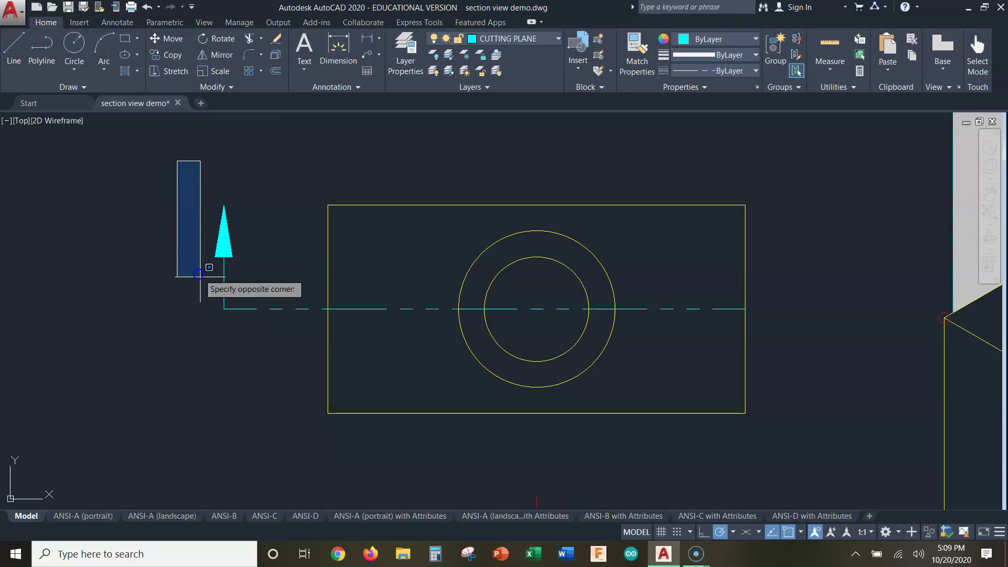
left_click(258, 347)
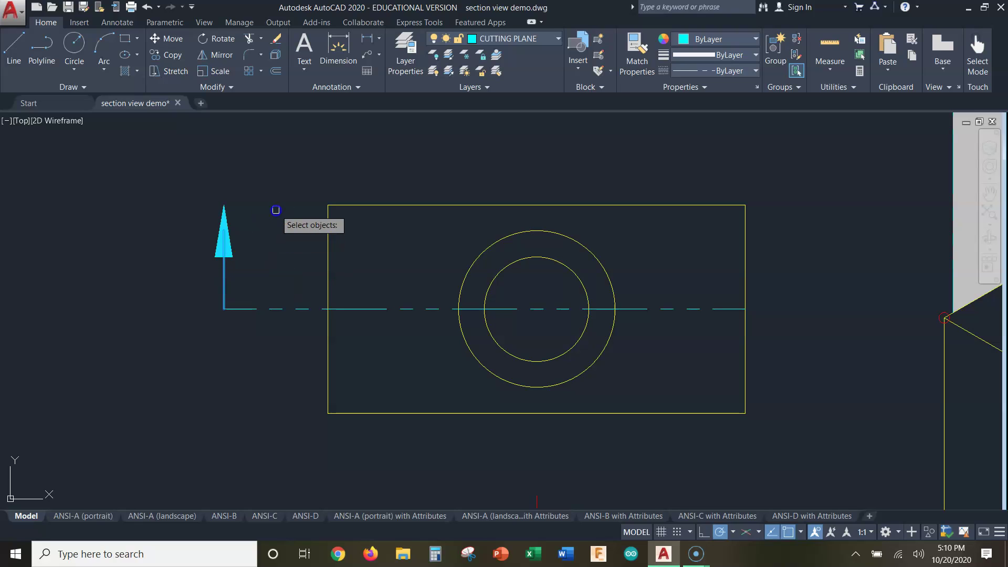
key("Return")
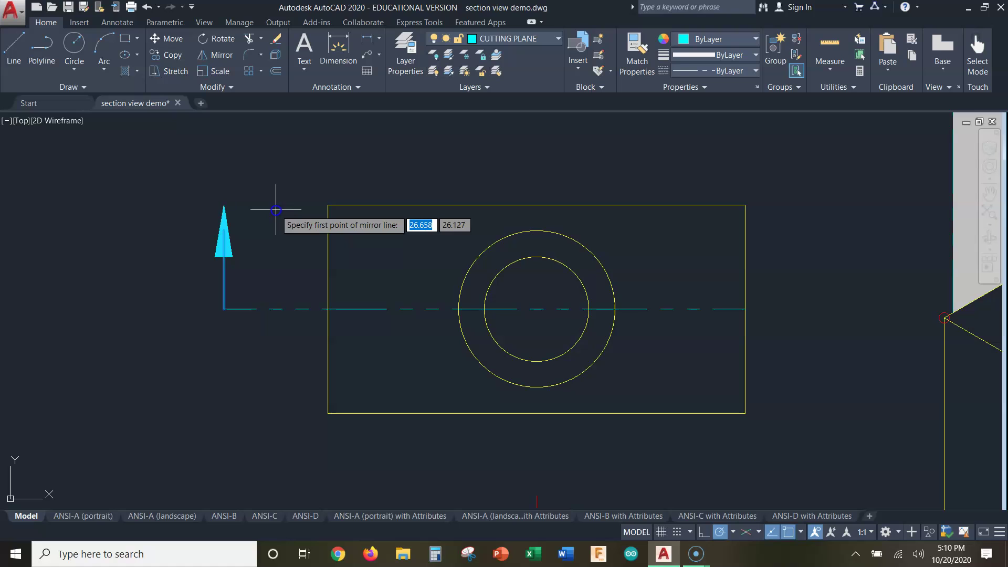
left_click(537, 308)
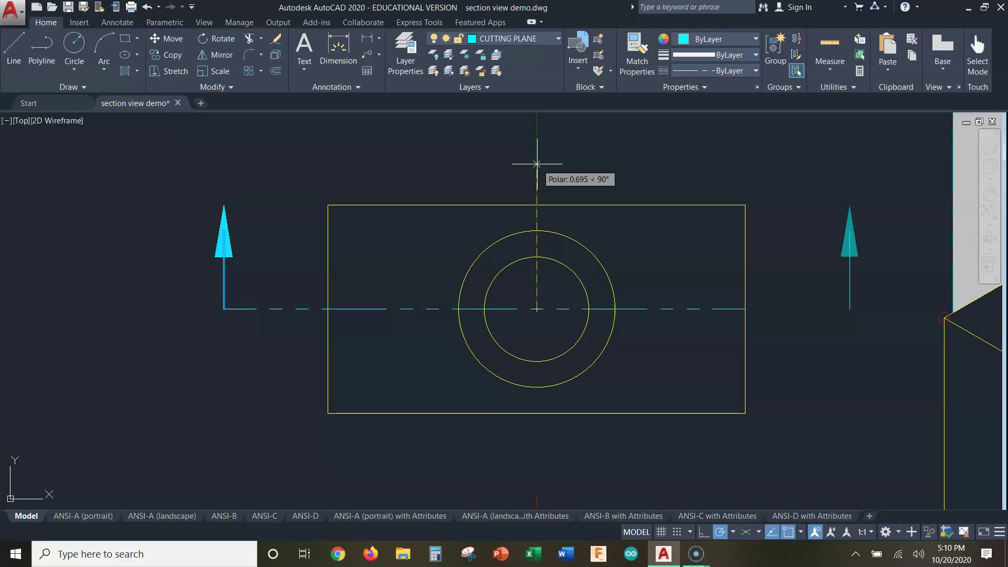
left_click(536, 164)
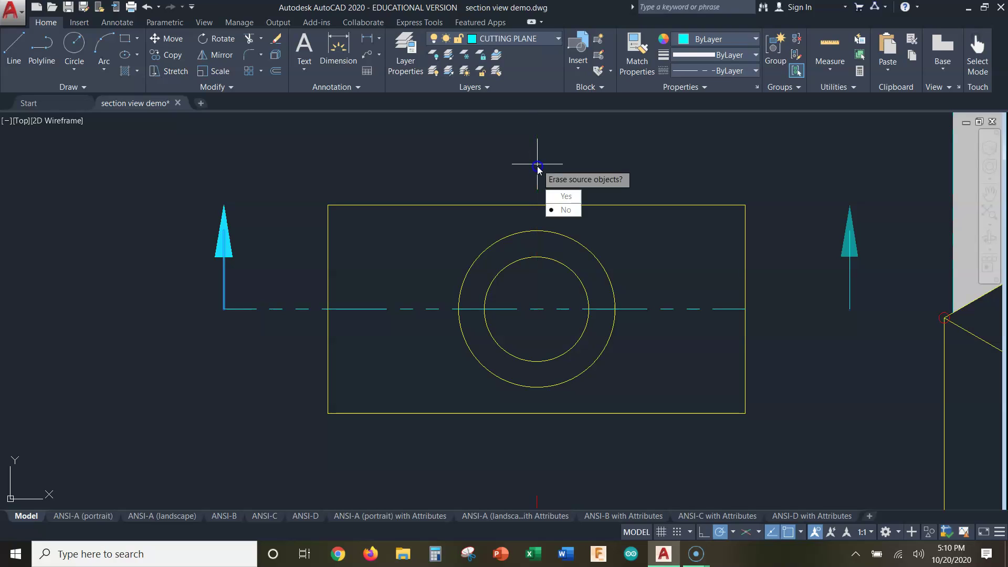
left_click(565, 210)
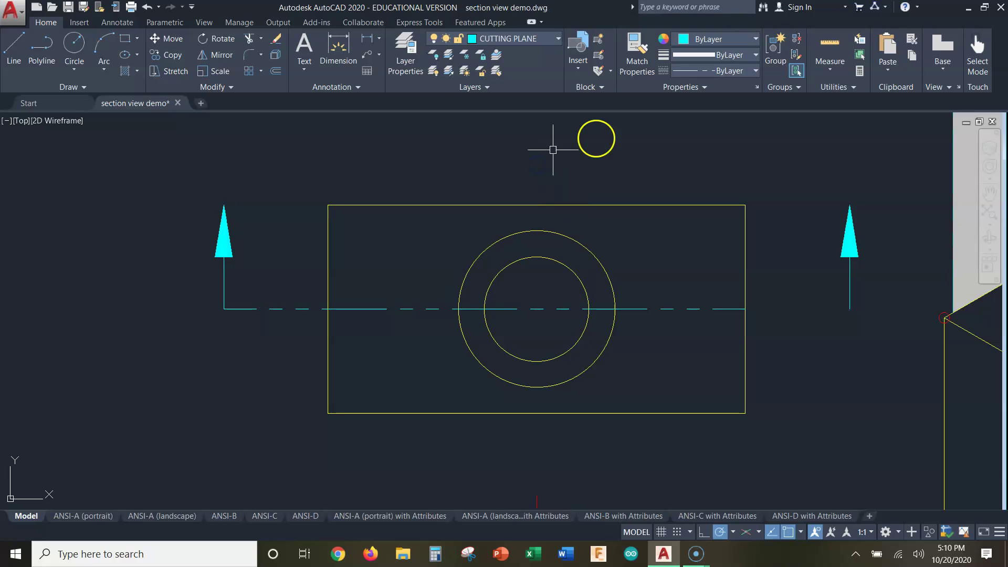
Step: Extend the right end of the cutting-plane line to the mirrored arrow's shaft
left_click(263, 36)
left_click(248, 85)
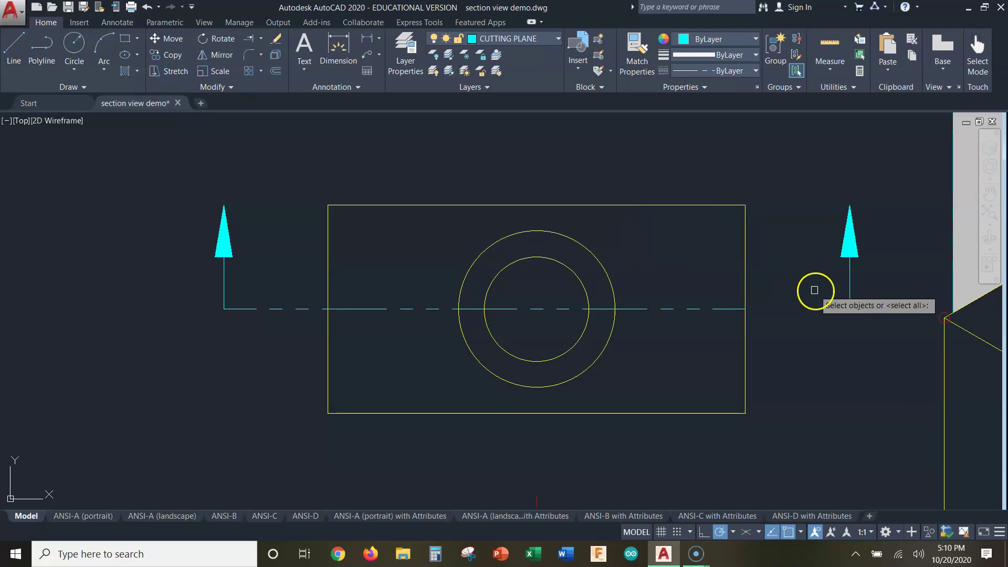
key("Return")
right_click(728, 311)
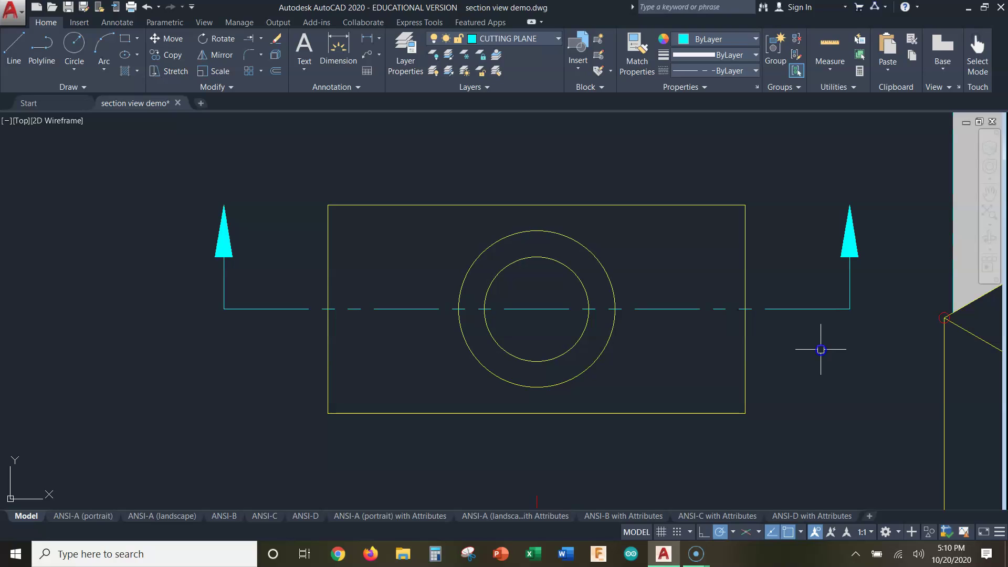
Step: Undo the extension of the cutting-plane line's right end and the mirroring of the arrow
type("u")
key("Return")
type("u")
key("Return")
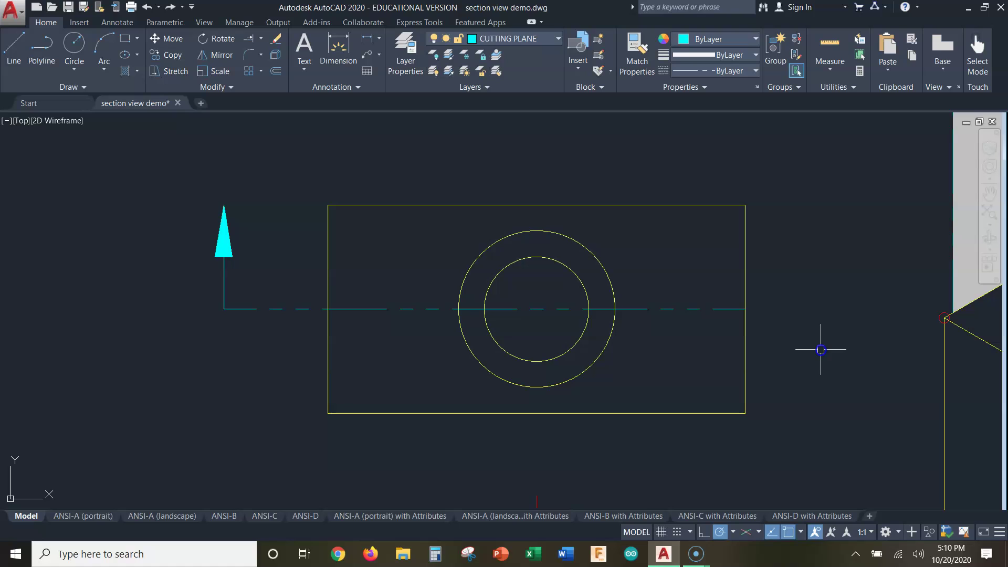
mouse_move(818, 338)
middle_mouse_down()
mouse_move(698, 332)
mouse_move(656, 344)
middle_mouse_up()
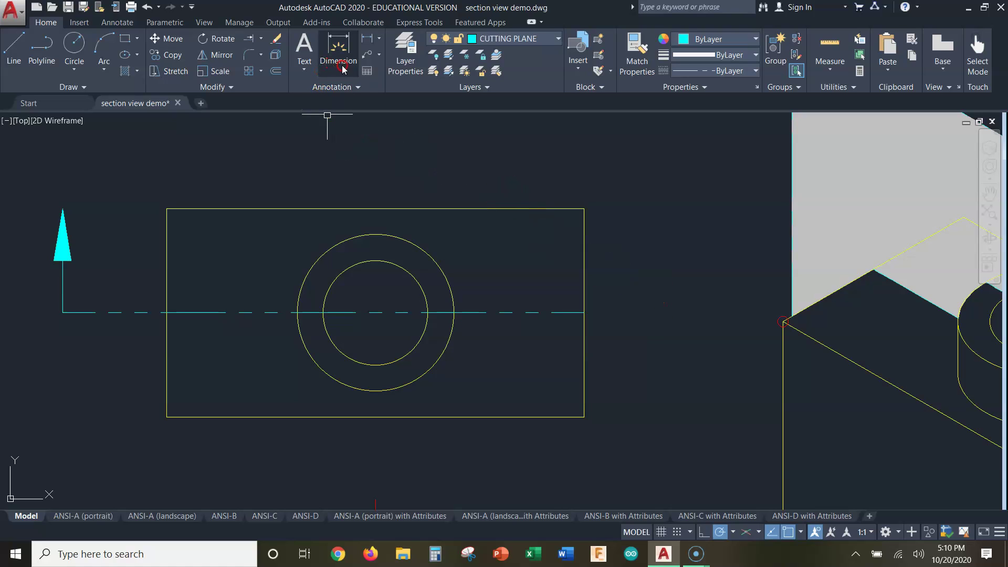
Step: Place a multileader without text beyond the rectangle's right edge, with its arrow pointing straight up and a shaft about 0.45 long
left_click(117, 22)
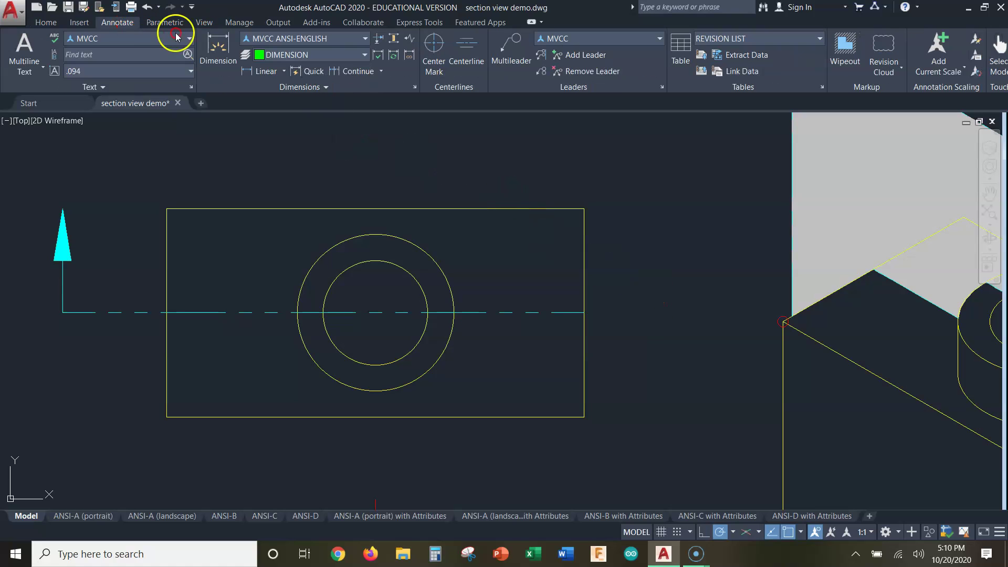
left_click(517, 56)
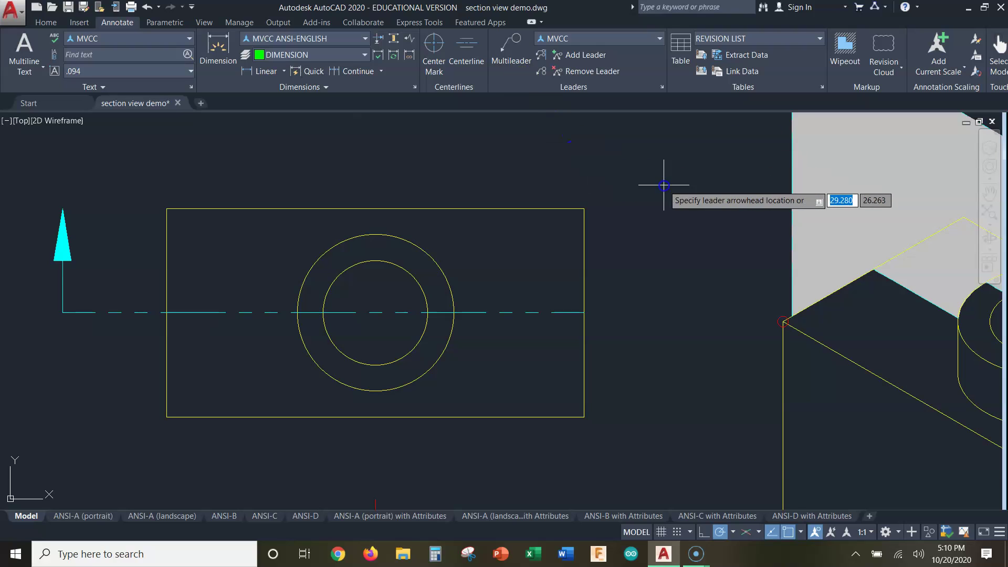
left_click(684, 163)
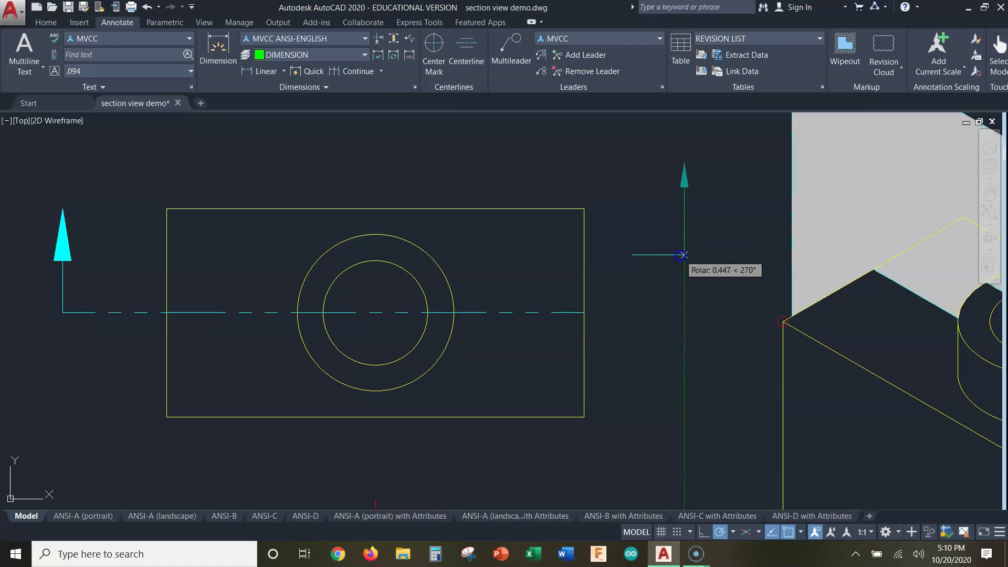
left_click(682, 255)
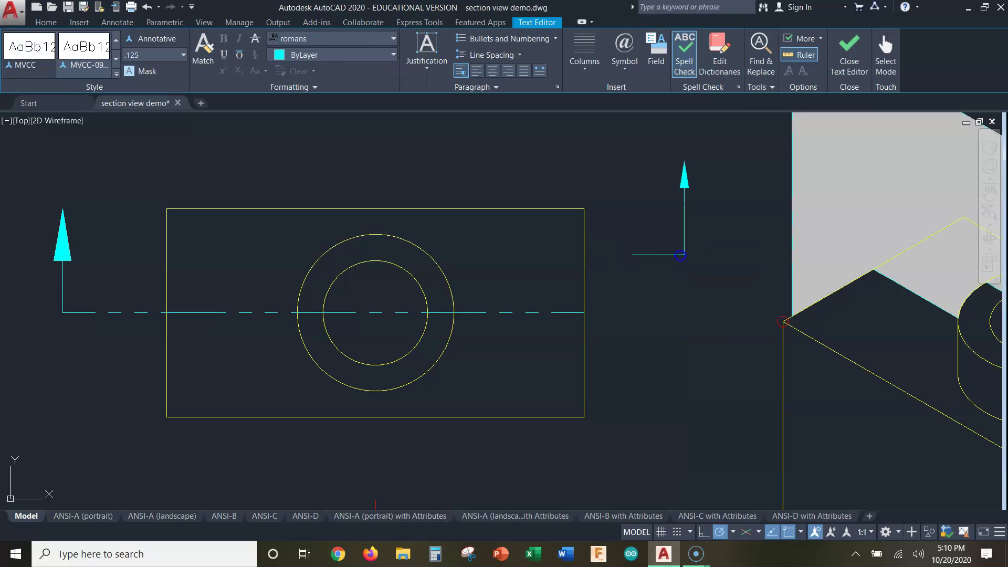
left_click(672, 258)
Step: Explode the new multileader and erase its horizontal landing line, keeping the arrowhead and vertical shaft
left_click(39, 24)
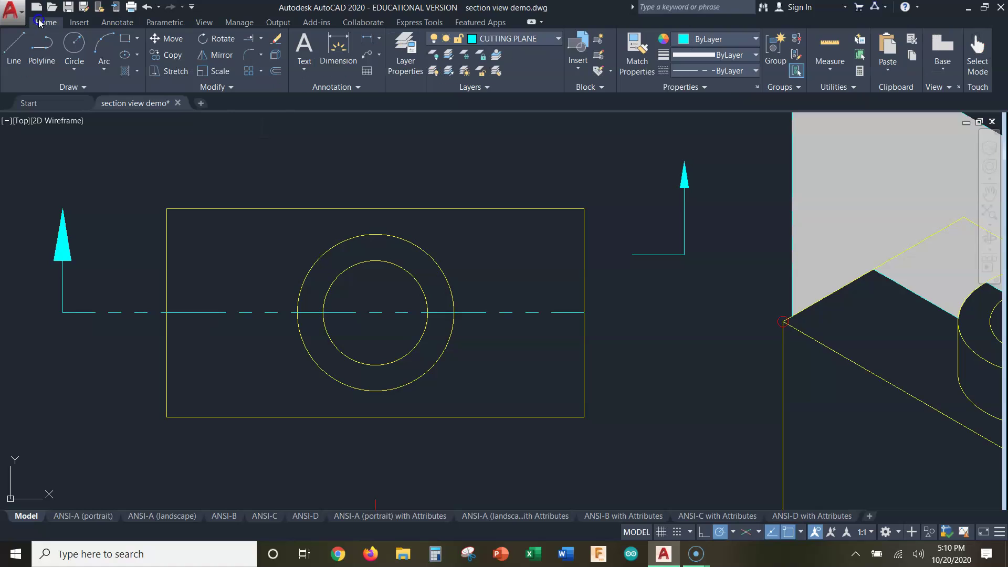
left_click(276, 54)
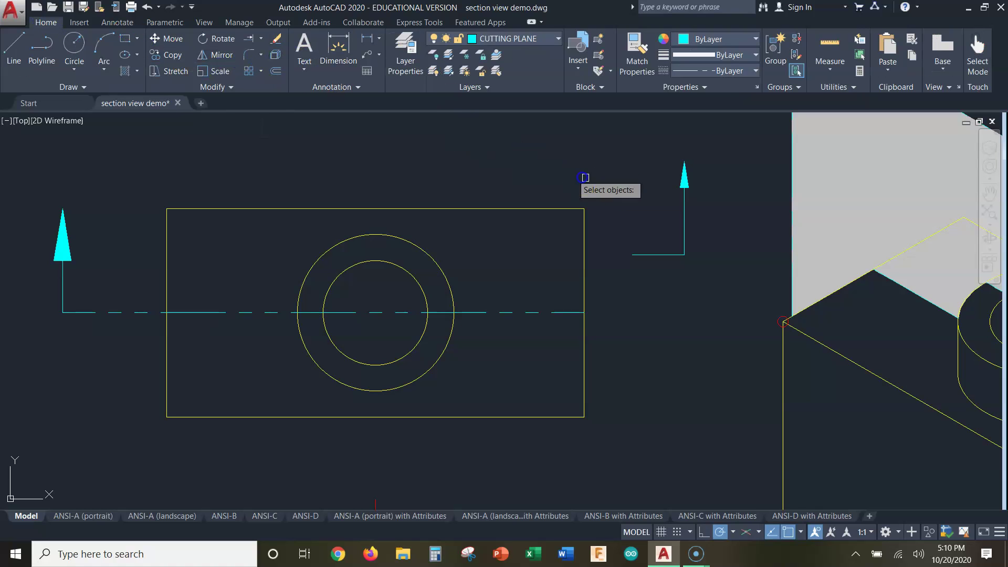
left_click(683, 218)
key("Return")
key("Return")
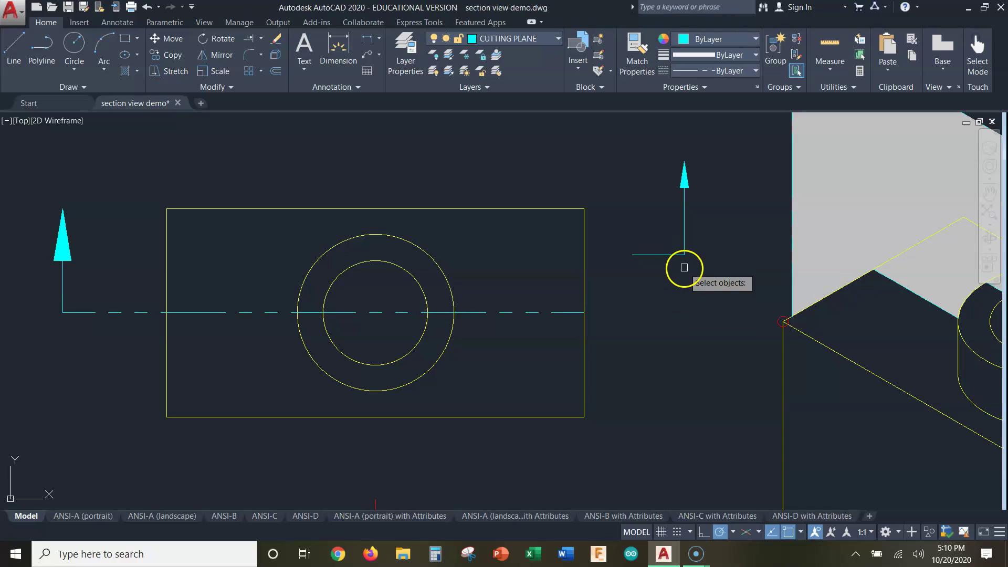
key("Return")
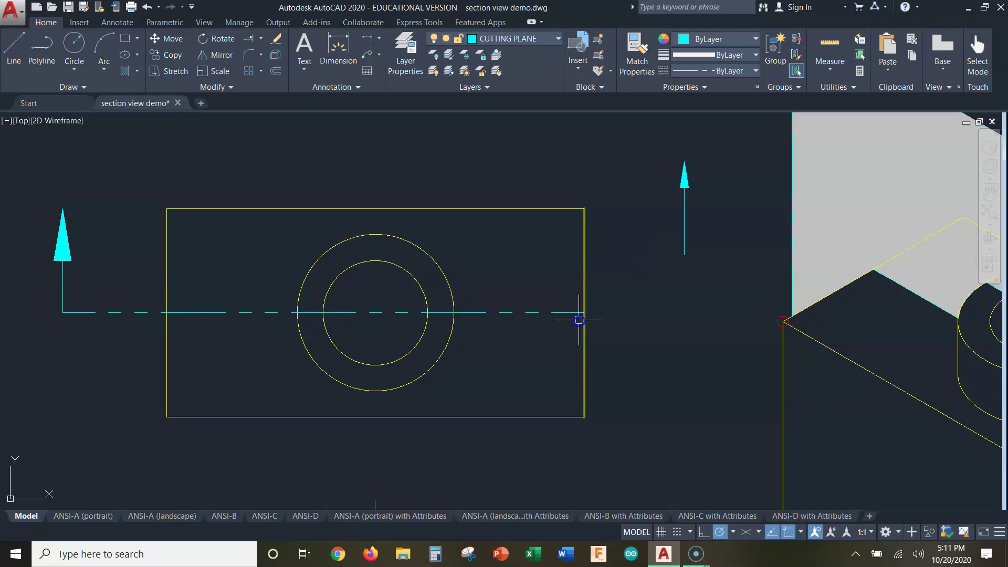
Step: Offset the rectangle's right edge outward by 0.5
type("o")
key("Return")
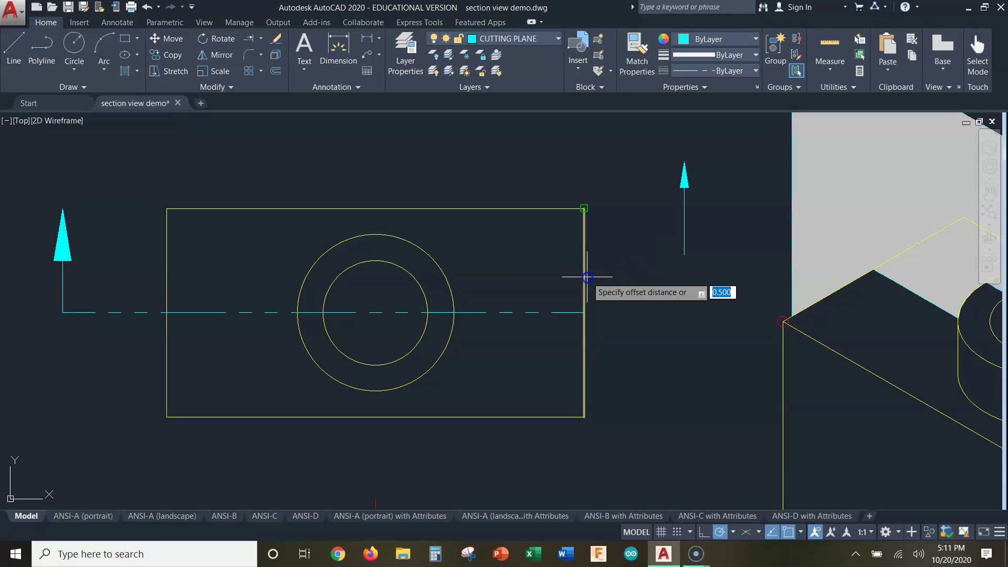
type(".5")
key("Return")
left_click(586, 277)
left_click(694, 241)
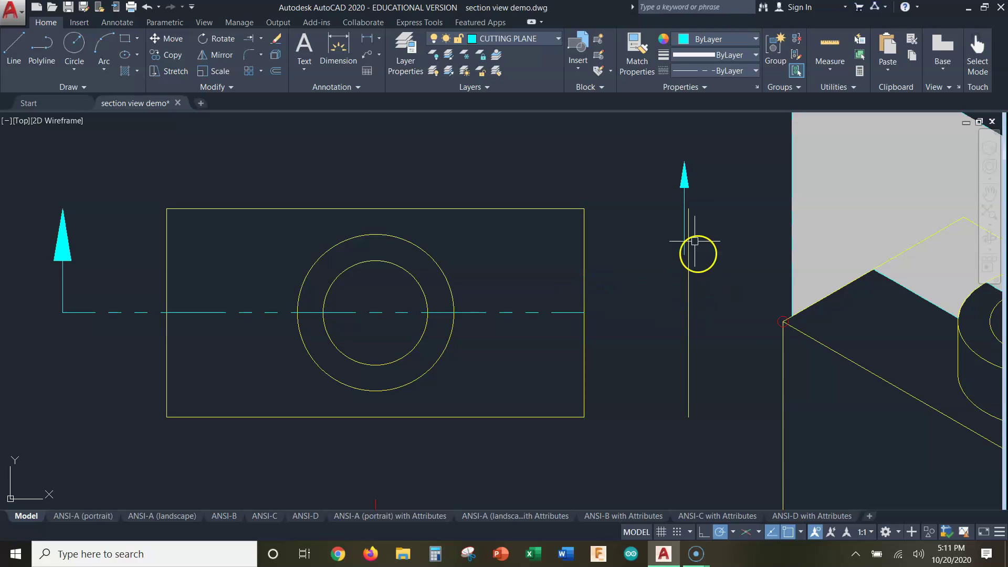
Step: Move the new arrowhead and shaft by the tip to the offset line's upper endpoint, and erase the offset line
type("e")
key("Return")
left_click(667, 151)
left_click(702, 252)
key("Return")
left_click(684, 161)
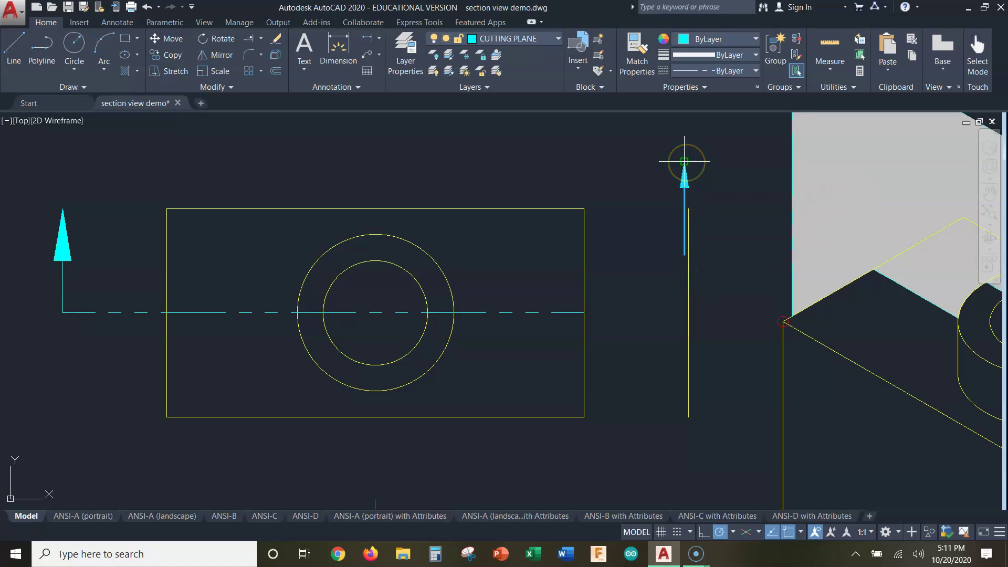
left_click(689, 209)
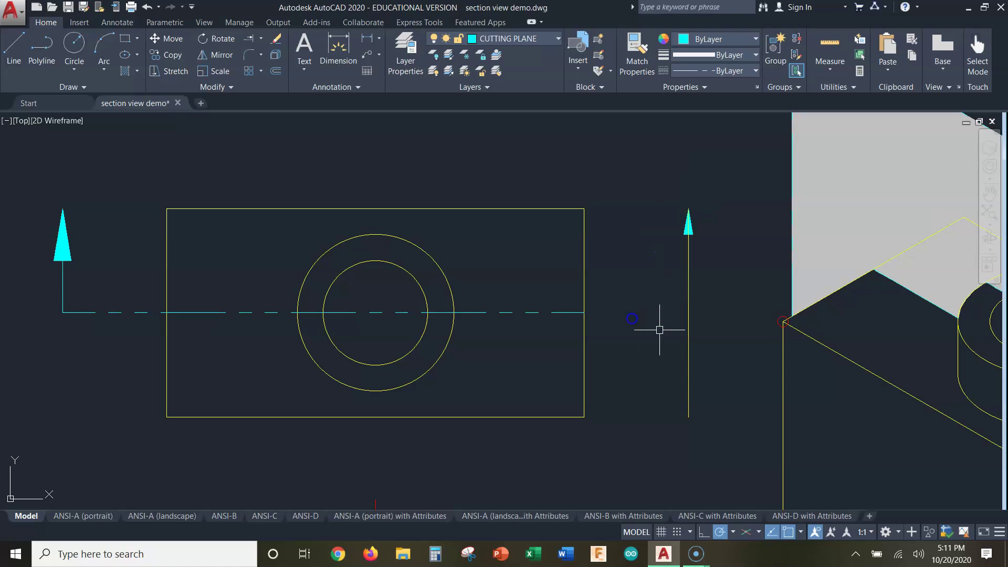
key("Return")
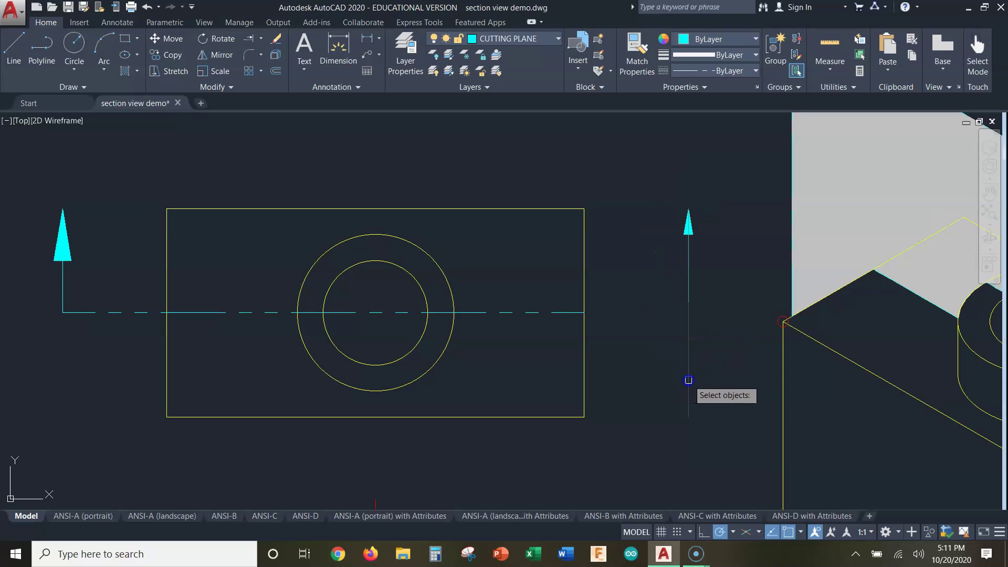
key("Return")
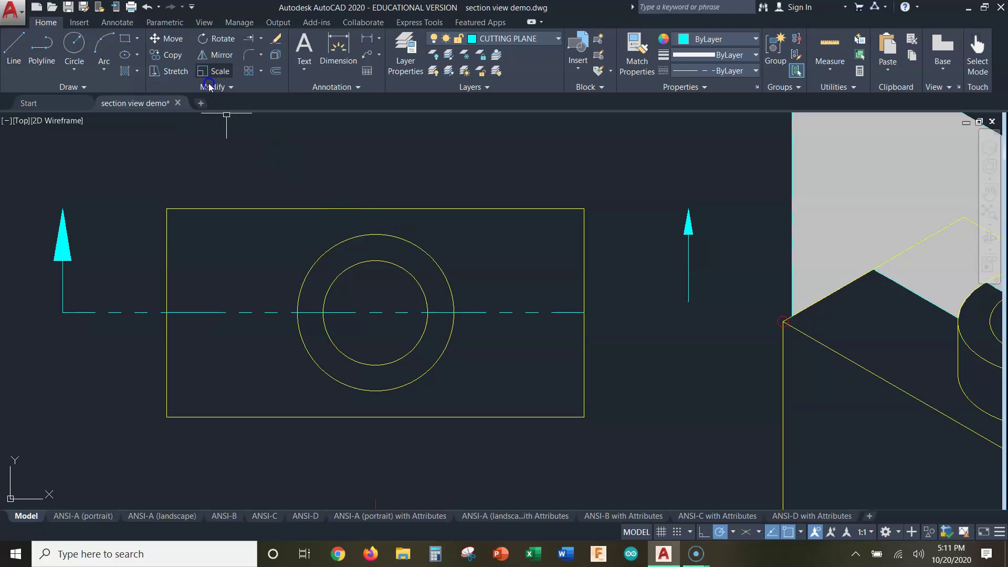
left_click(250, 42)
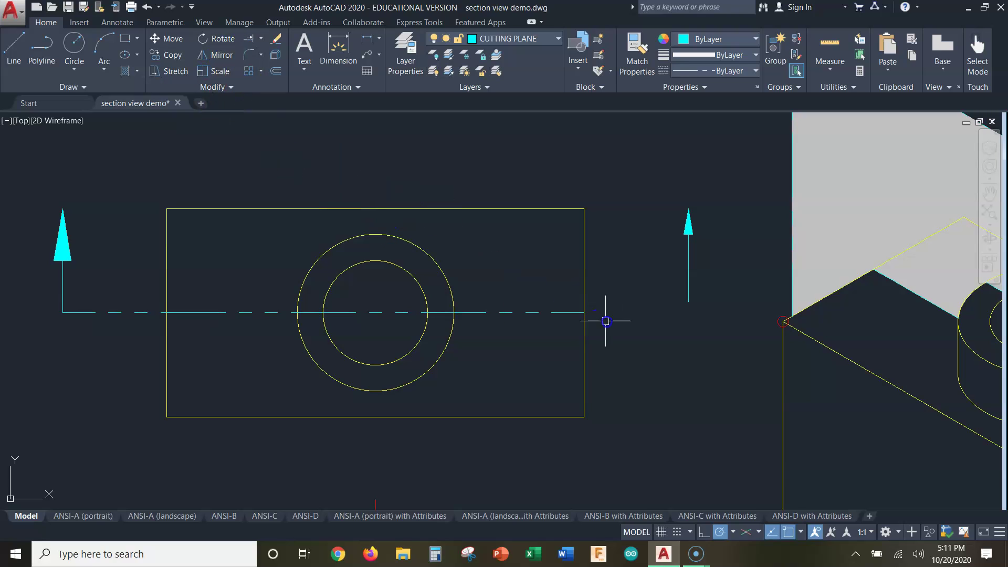
left_click(694, 324)
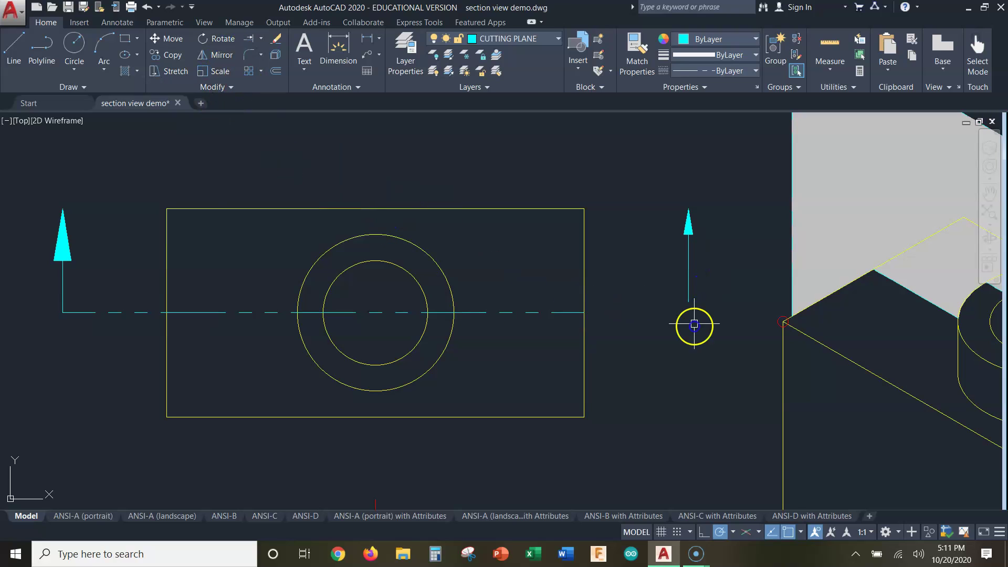
left_click(514, 250)
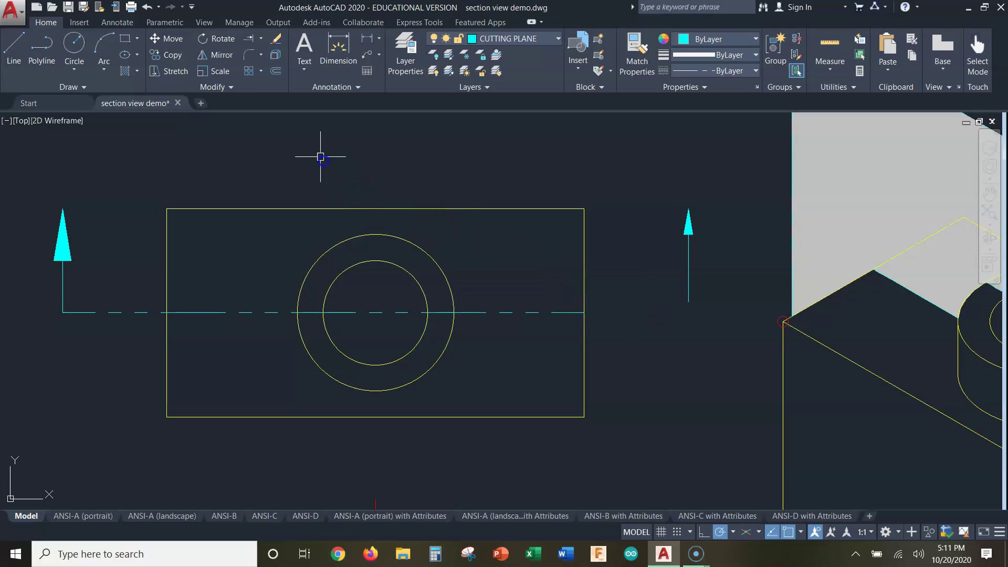
Step: Fillet the cutting-plane line's right end to the new arrow's shaft with a radius of 0 to form a square corner
left_click(246, 54)
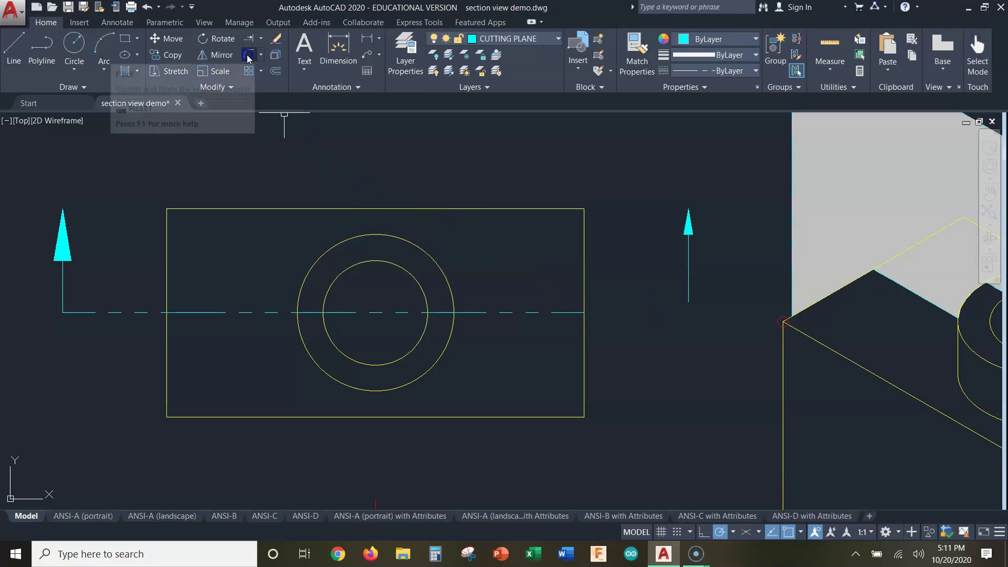
type("r")
key("Return")
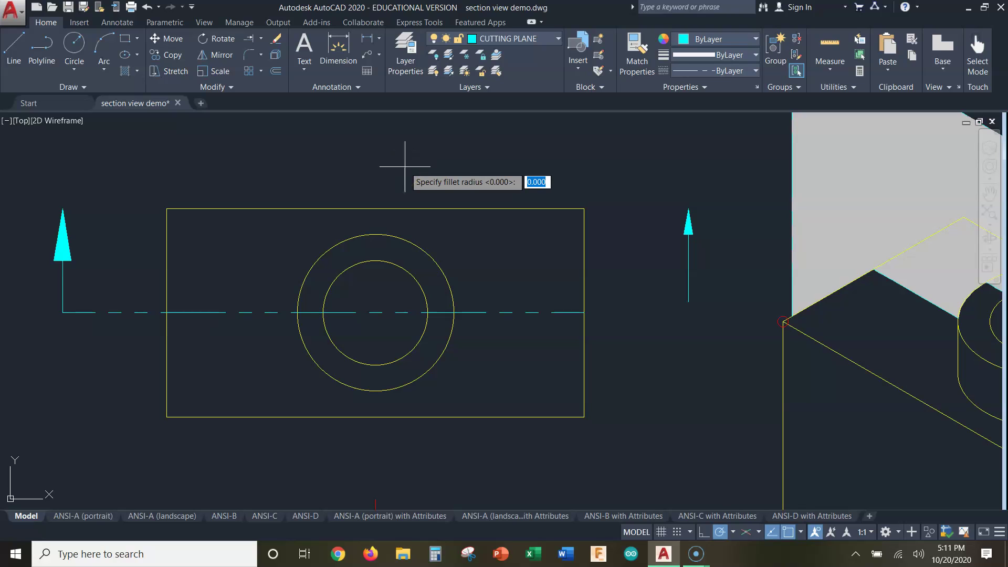
key("Return")
left_click(558, 313)
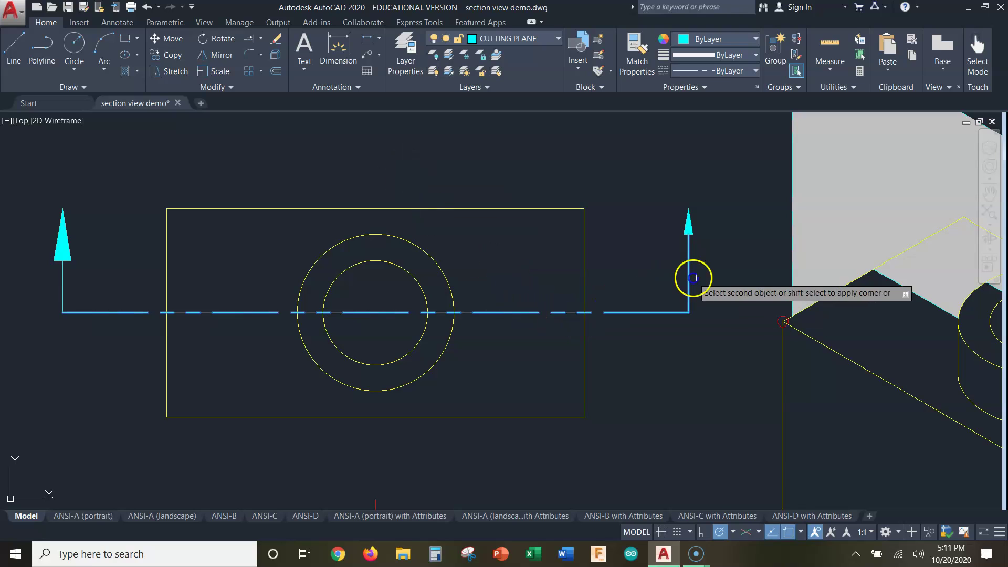
left_click(691, 280)
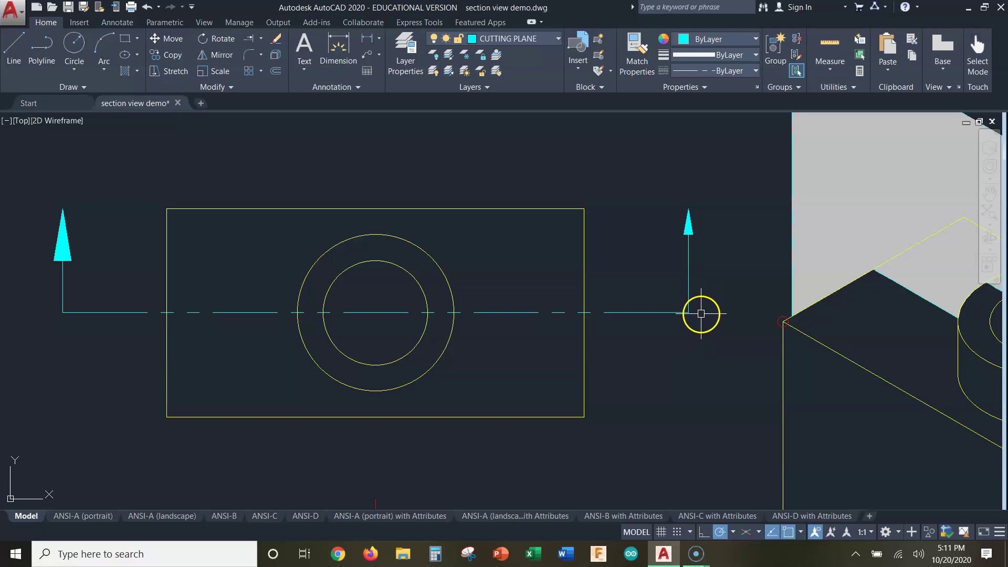
Step: Scale the right arrowhead by a factor of 2, using its tip as the base point
left_click(215, 70)
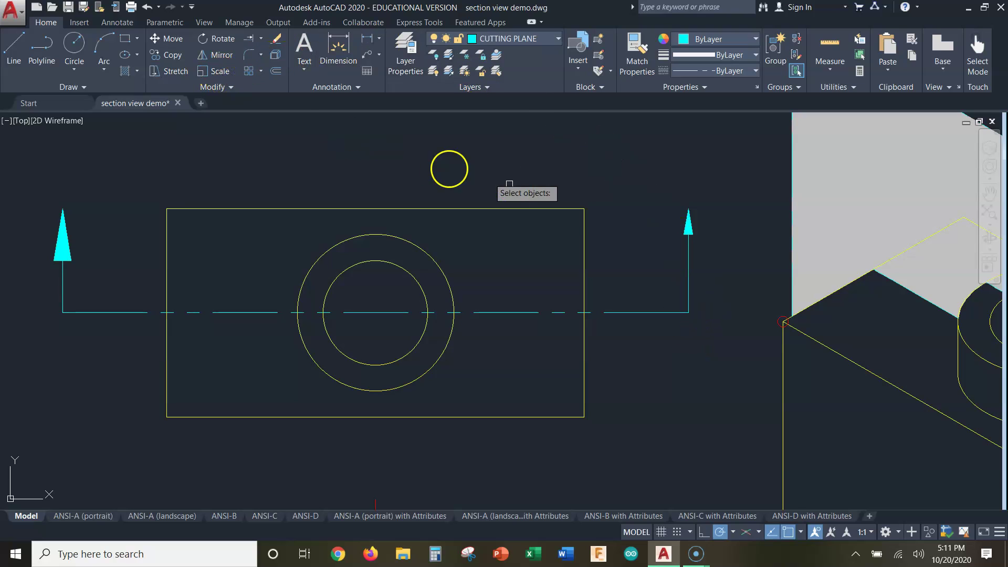
left_click(663, 184)
left_click(727, 256)
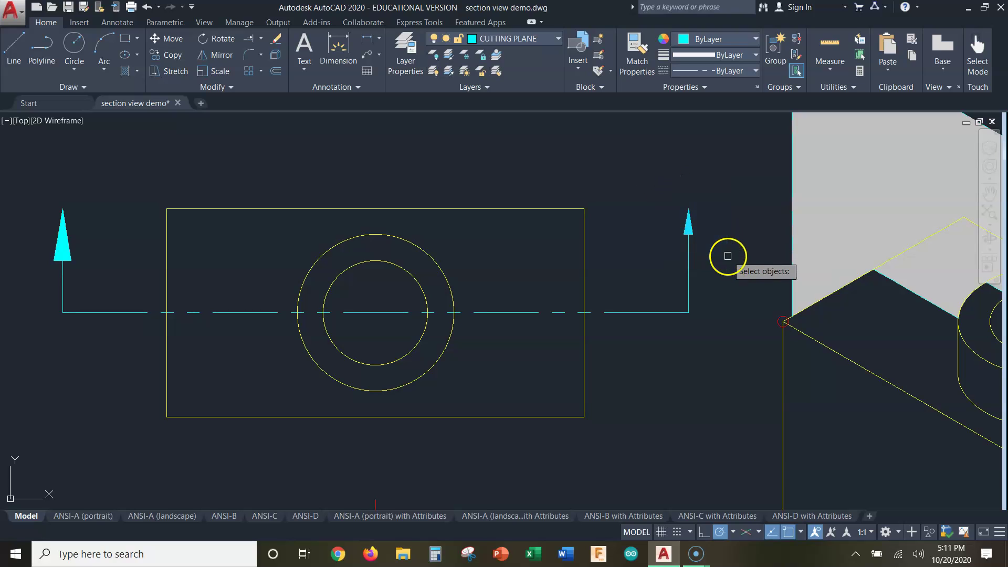
key("Return")
left_click(688, 208)
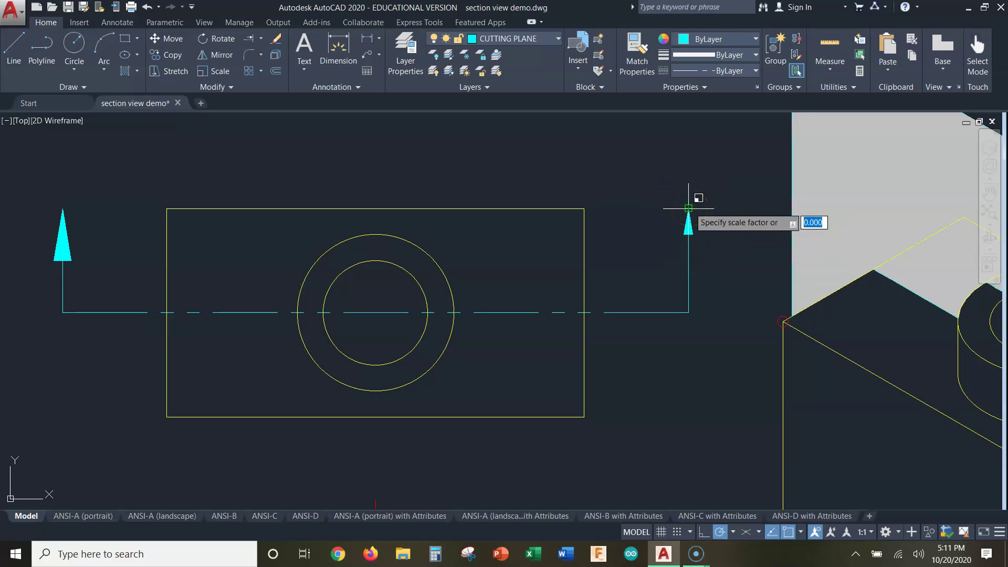
type("2")
key("Return")
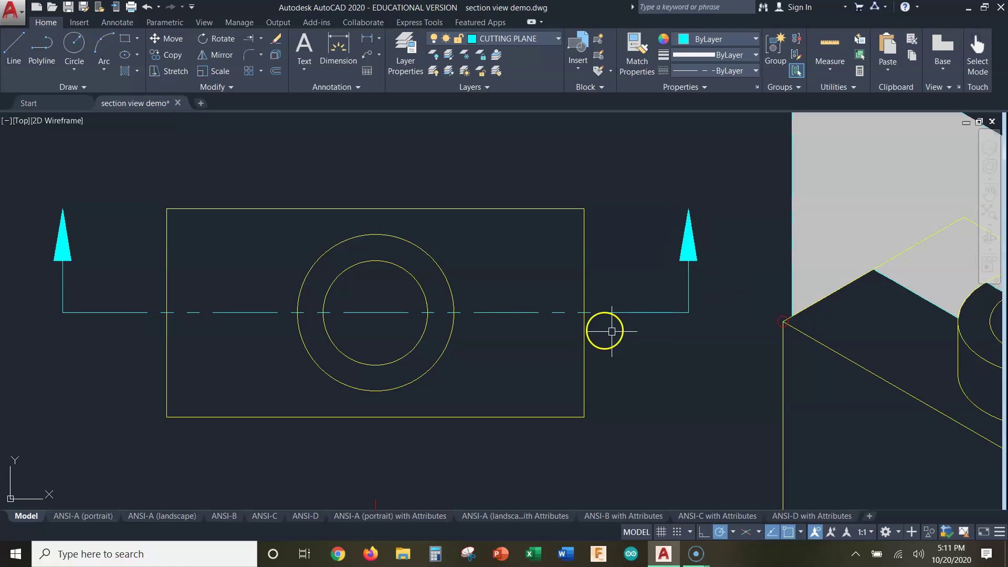
scroll(598, 333, "down", 2)
mouse_move(592, 368)
middle_mouse_down()
mouse_move(607, 250)
mouse_move(575, 264)
middle_mouse_up()
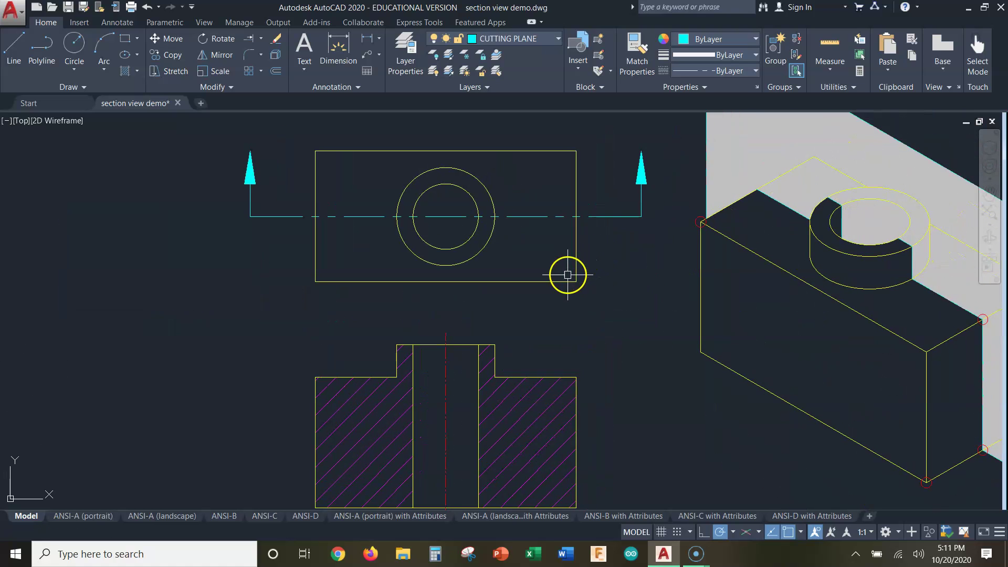
middle_click_drag(497, 263, 490, 341)
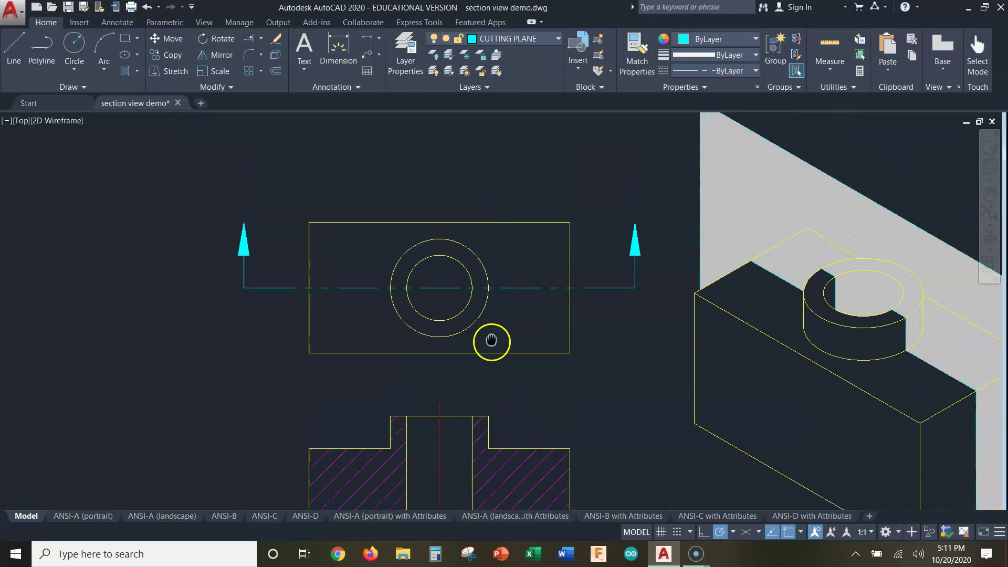
scroll(441, 279, "up", 2)
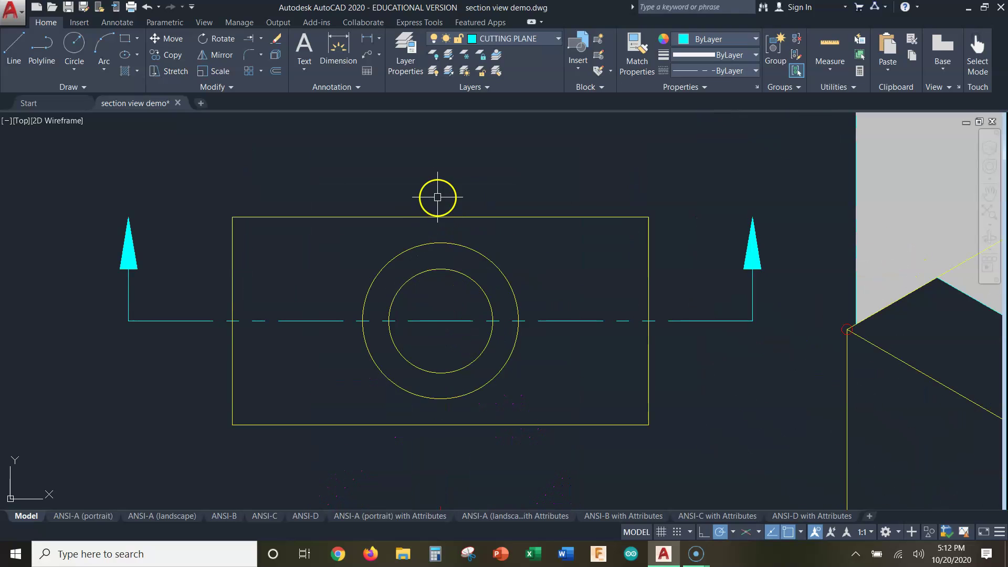
middle_click_drag(441, 416, 440, 404)
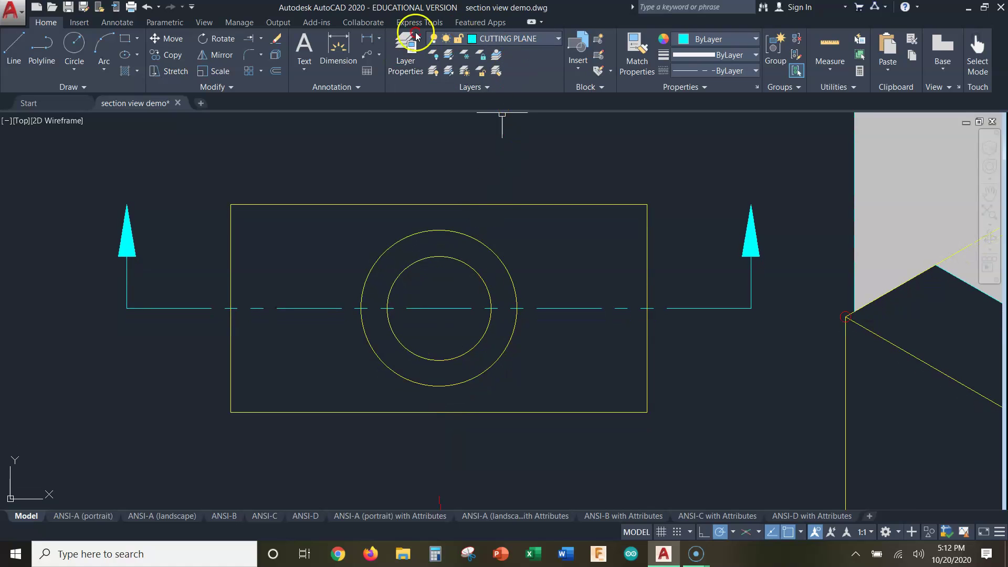
Step: Make CENTER LINE the current layer and draw a vertical line between the outer circle's upper and lower quadrants
left_click(538, 40)
left_click(538, 40)
left_click(489, 85)
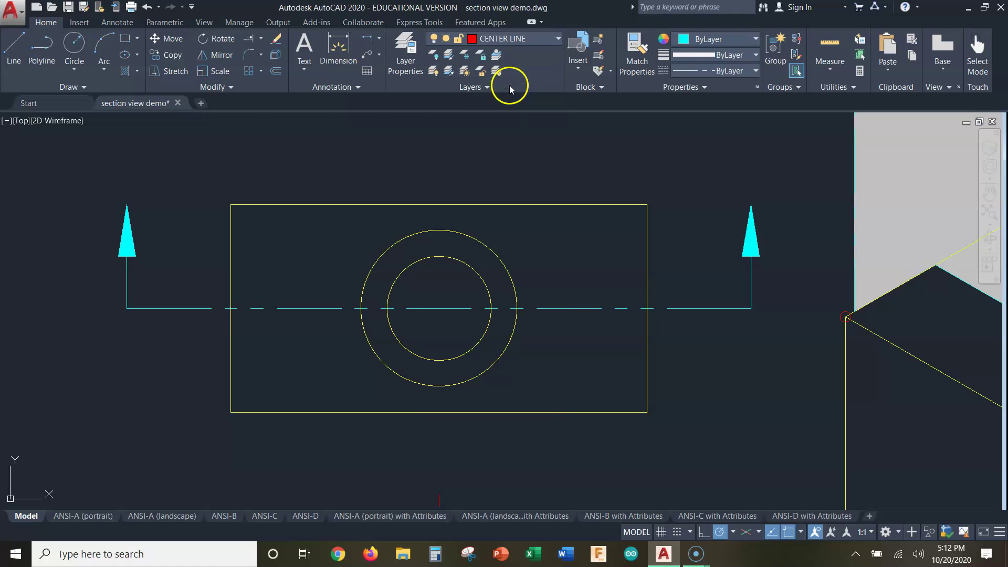
left_click(13, 47)
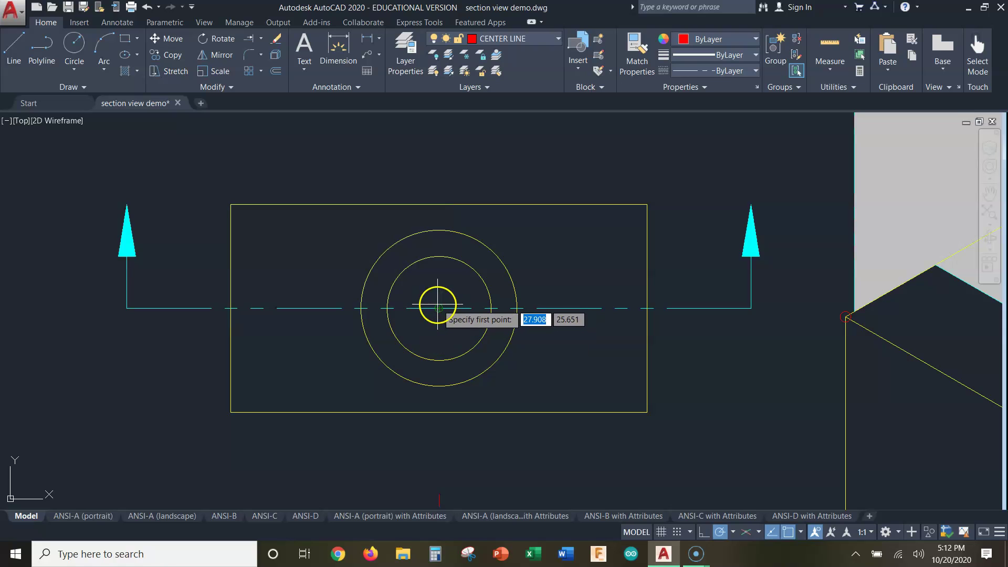
left_click(440, 229)
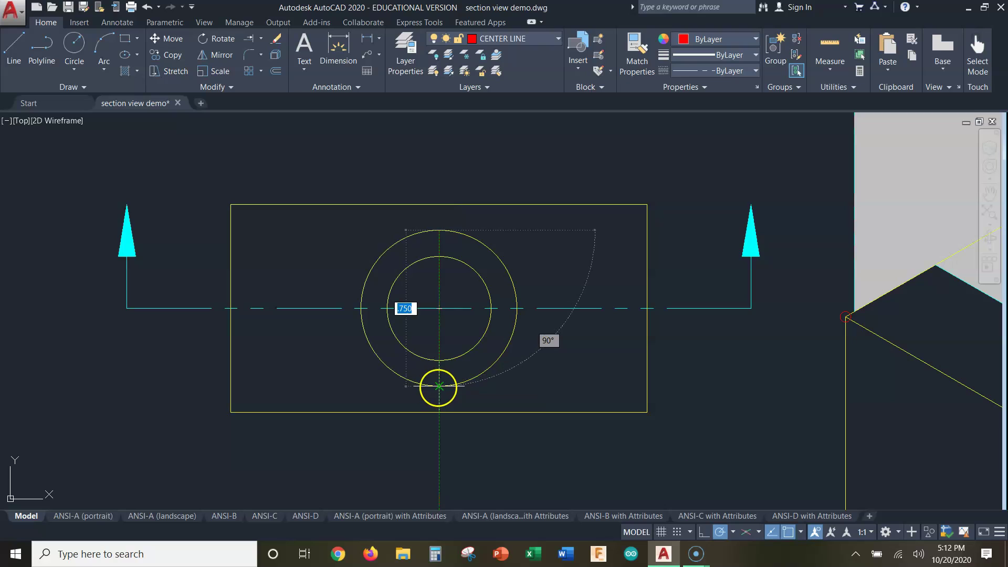
left_click(439, 386)
key("Return")
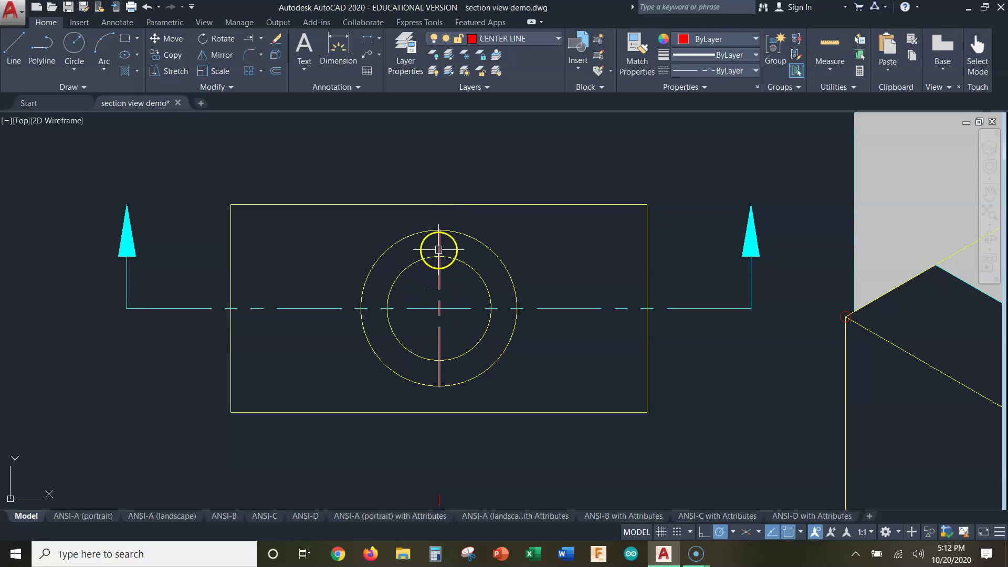
Step: Lengthen the vertical center line at both ends by a delta of 0.09
mouse_move(442, 244)
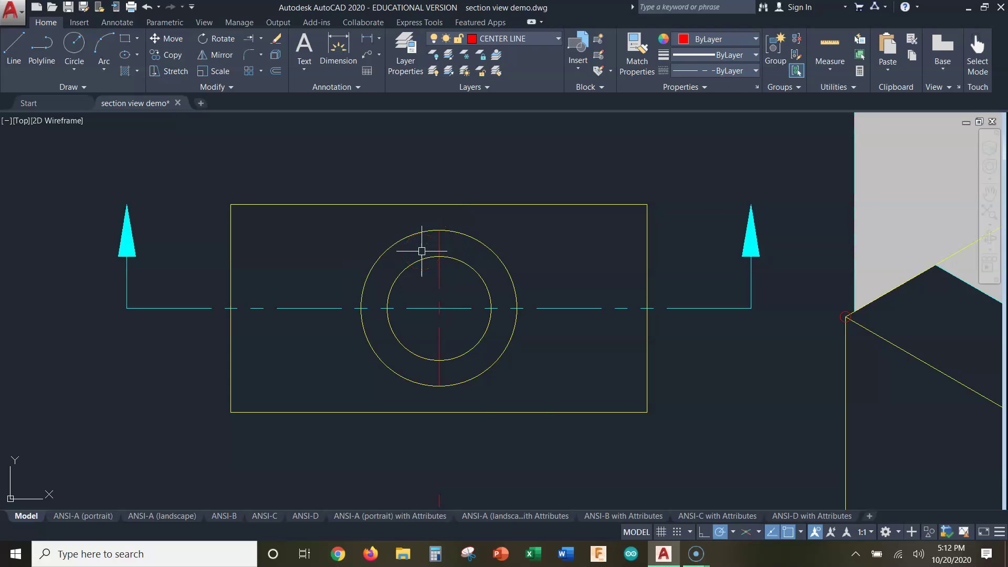
scroll(422, 251, "up", 2)
type("len")
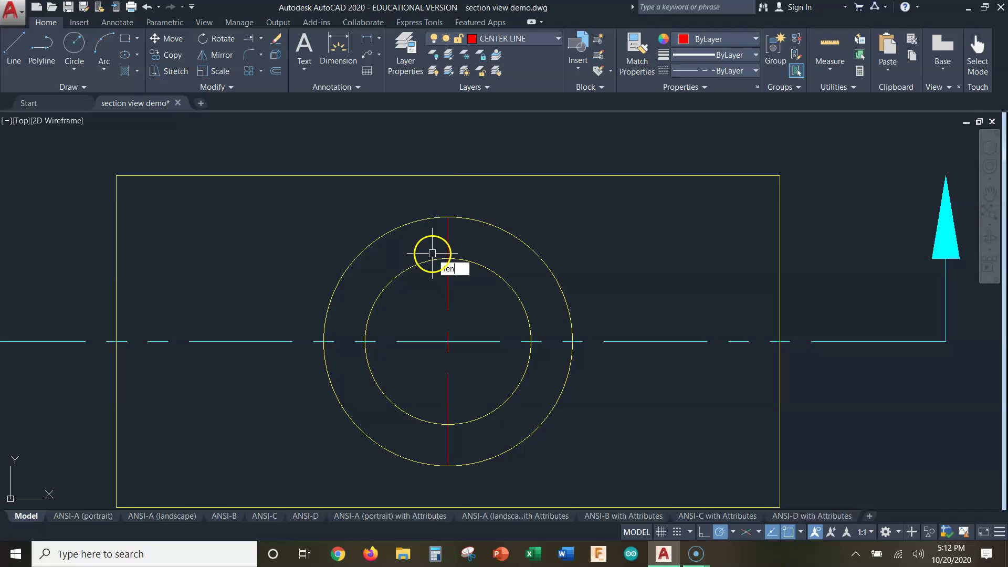
key("Return")
type("de")
key("Return")
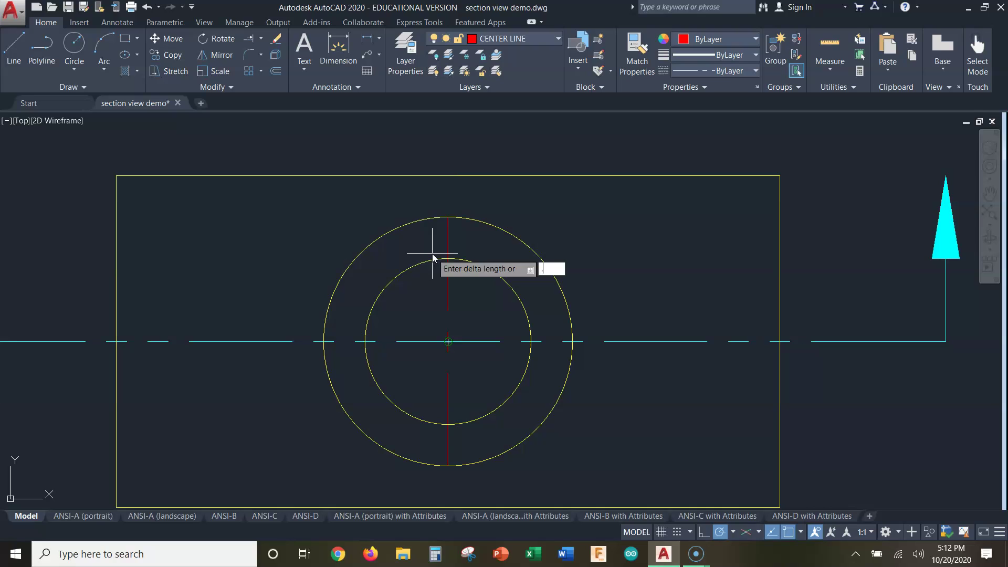
type("09")
key("Return")
left_click(449, 232)
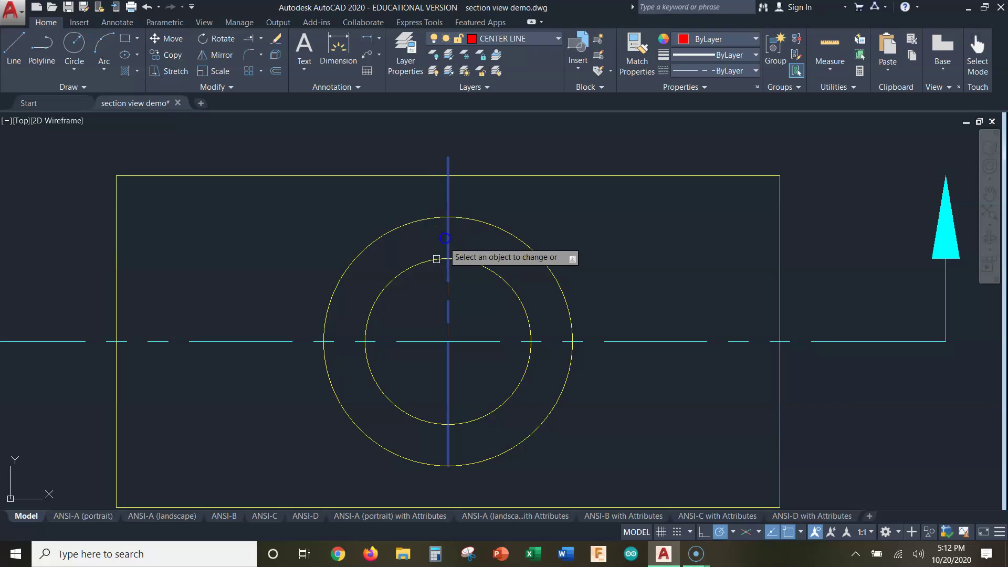
left_click(448, 447)
key("Return")
middle_click(639, 308)
middle_click(639, 307)
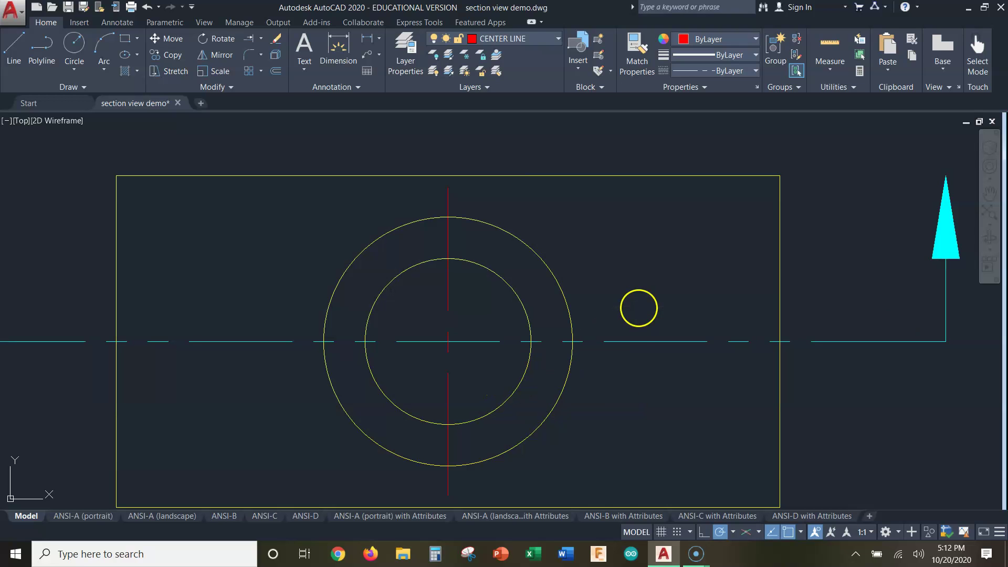
middle_click_drag(505, 246, 838, 206)
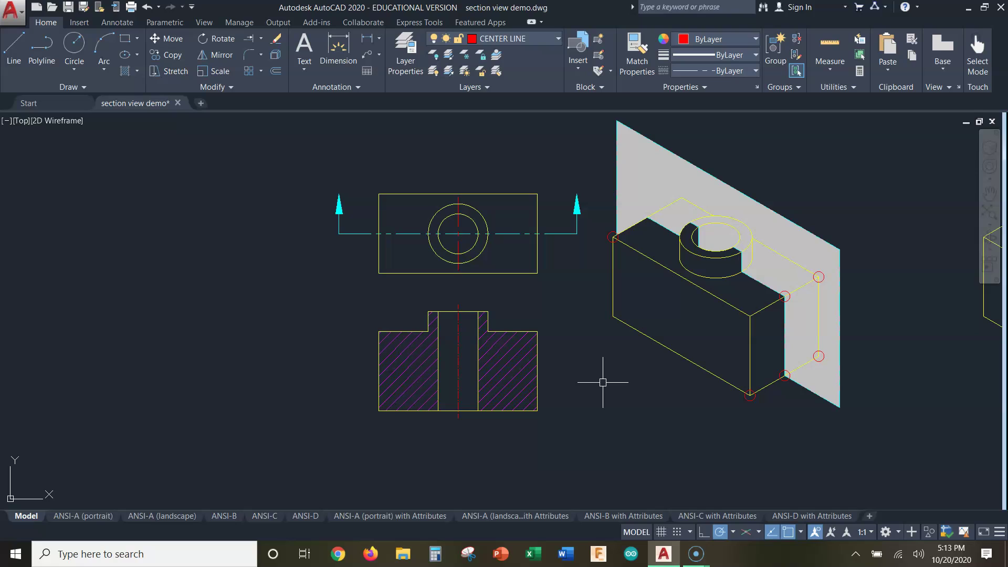
right_click(18, 544)
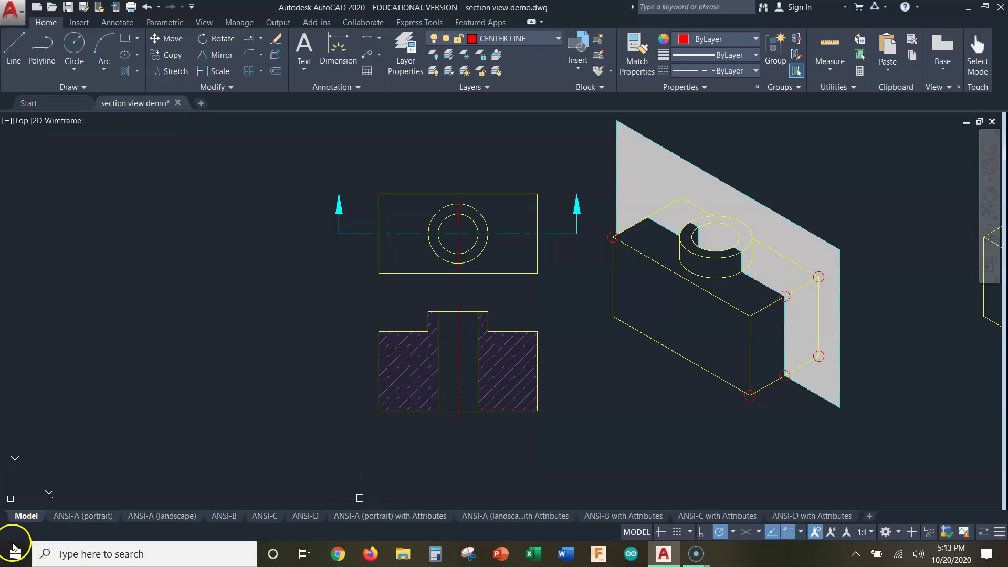